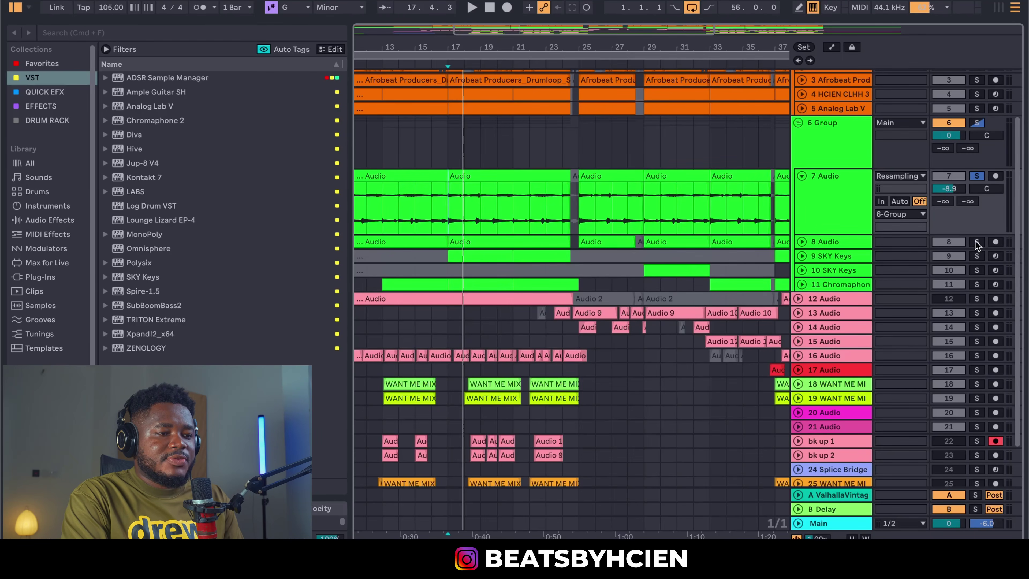
- Solo track 8 Audio, unfold its lane and play it together with the soloed track 7 Audio
left_click(976, 242)
left_click(801, 242)
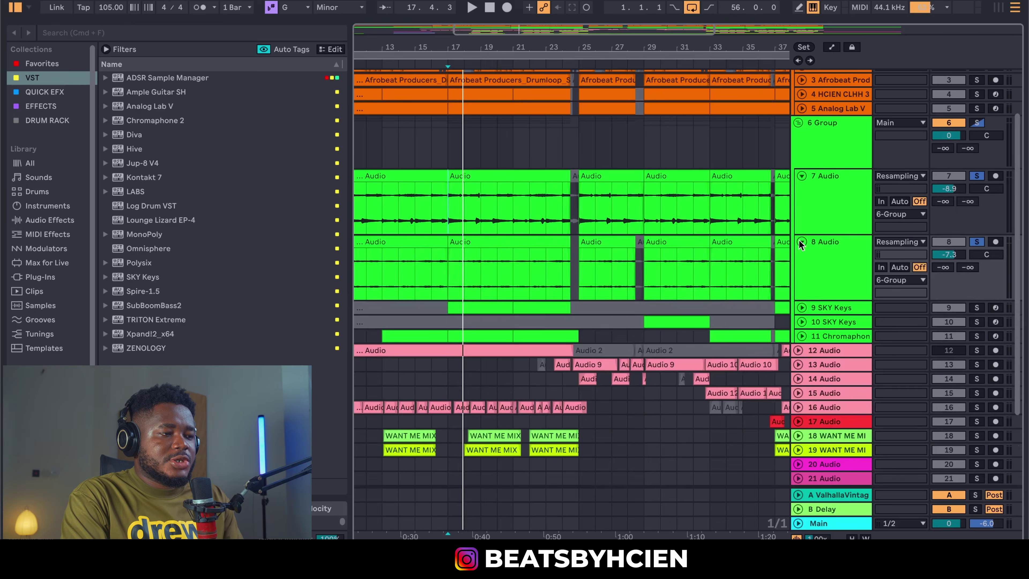
key("space")
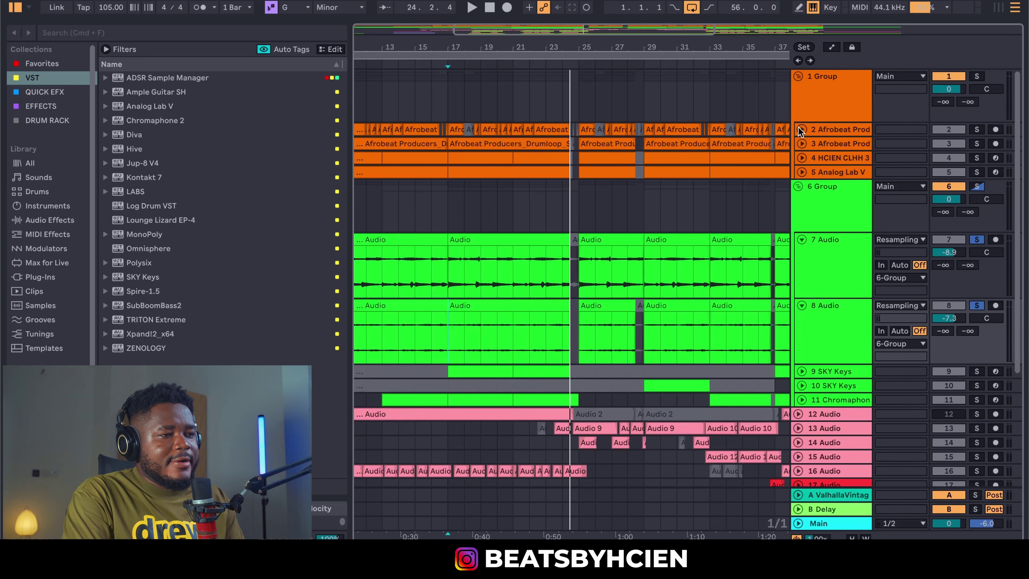
- Unfold drum tracks 2 and 3 in the orange group and solo both of them
scroll(541, 59, "up", 2)
left_click_drag(460, 41, 462, 71)
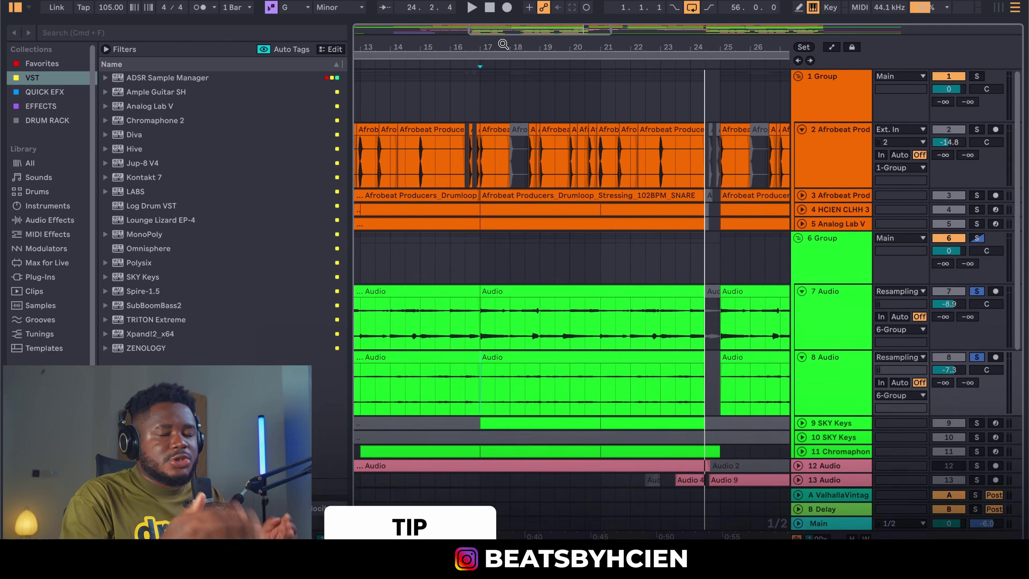
left_click(977, 129)
left_click(802, 196)
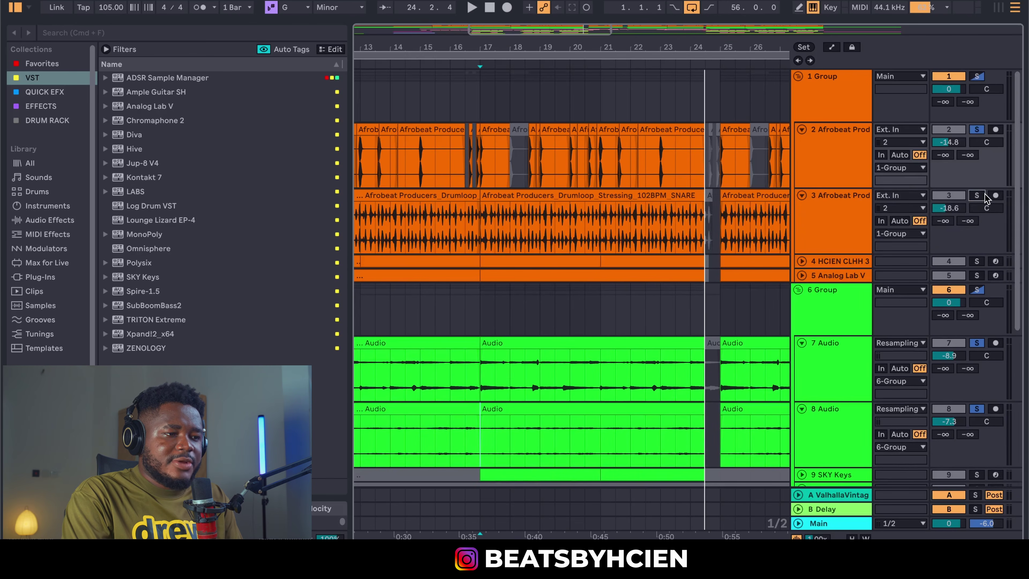
left_click(977, 196)
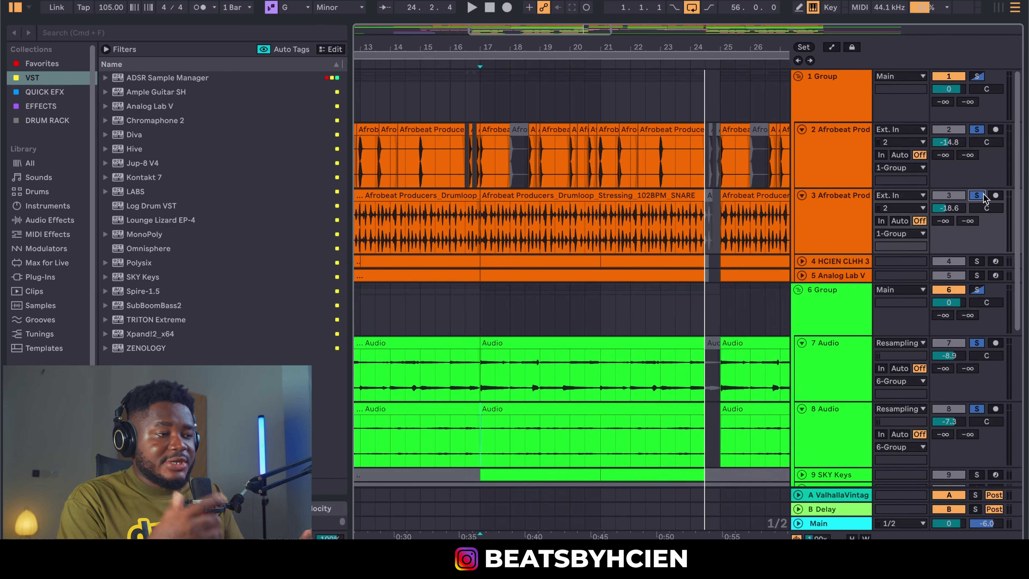
- Unfold tracks 4 HCIEN CLHH and 5 Analog Lab V, and highlight the clips from bar 17 on tracks 2 and 3
left_click(802, 261)
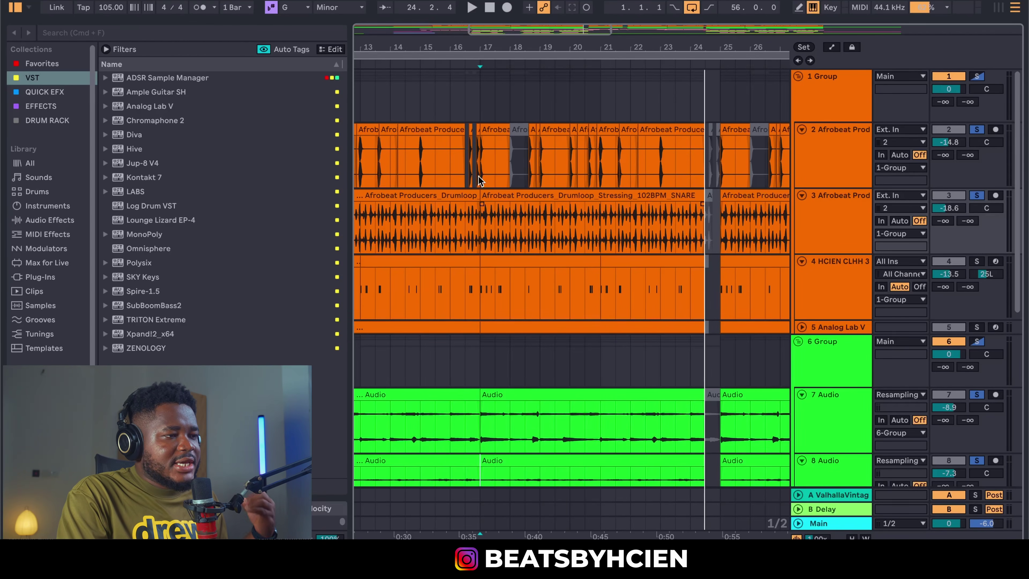
left_click_drag(479, 180, 634, 168)
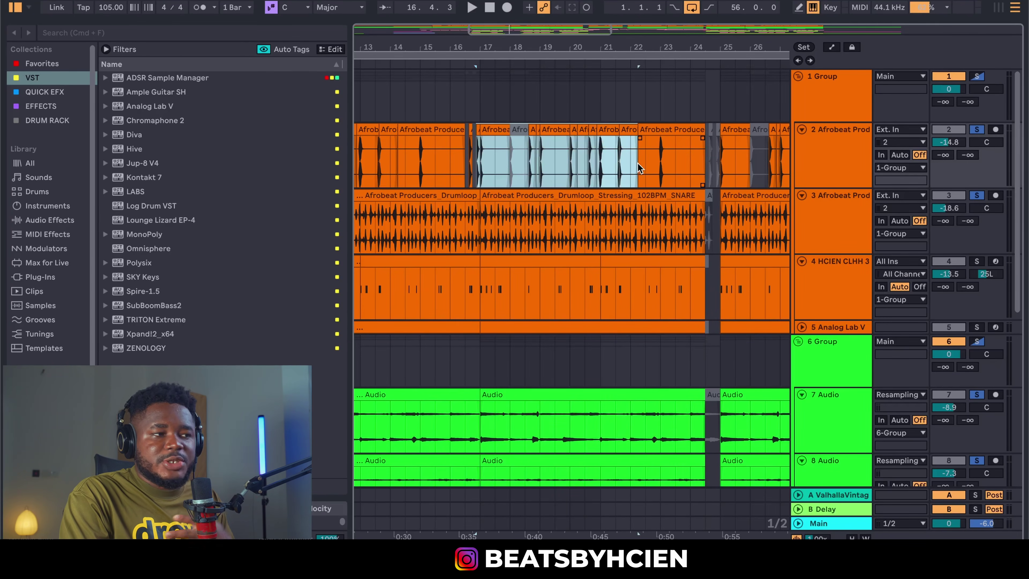
left_click_drag(485, 229, 722, 231)
left_click(801, 328)
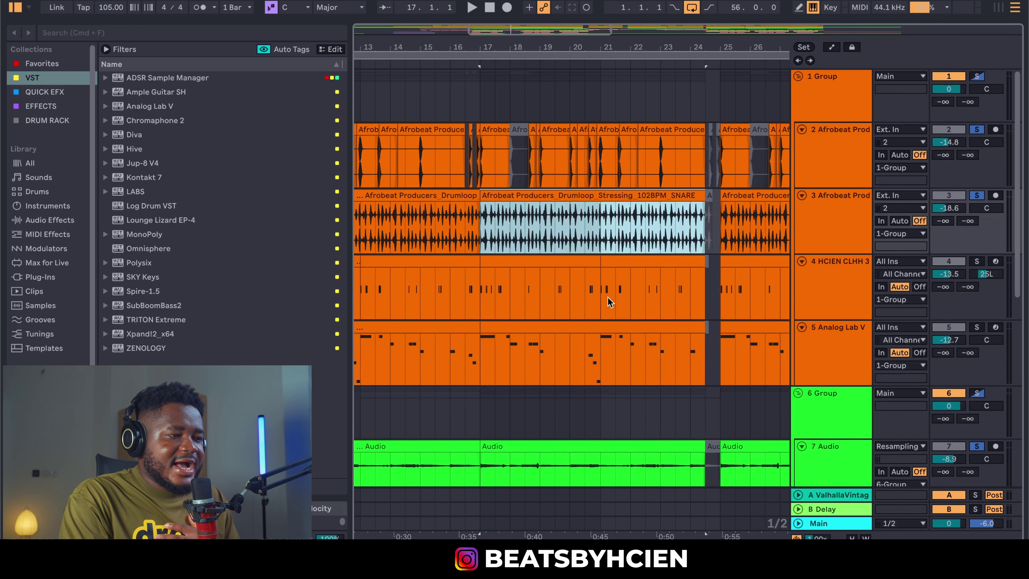
- Examine the notes of the MIDI clip at bar 17 on track 4 HCIEN CLHH and close the note editor
double_click(563, 263)
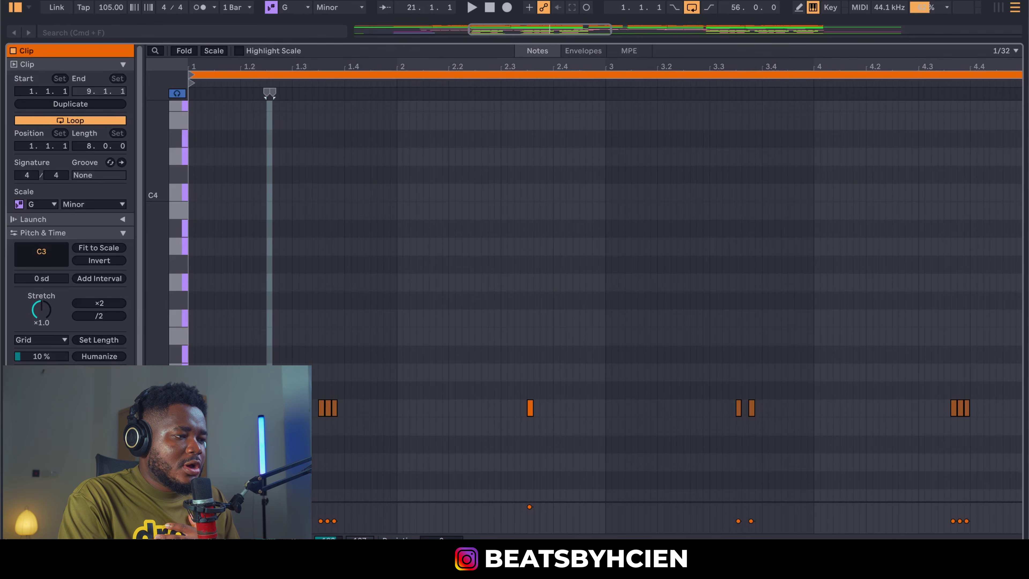
double_click(735, 42)
- Inspect the Analog Lab V and Decapitator plug-in windows on track 5 for their presets and settings
double_click(838, 165)
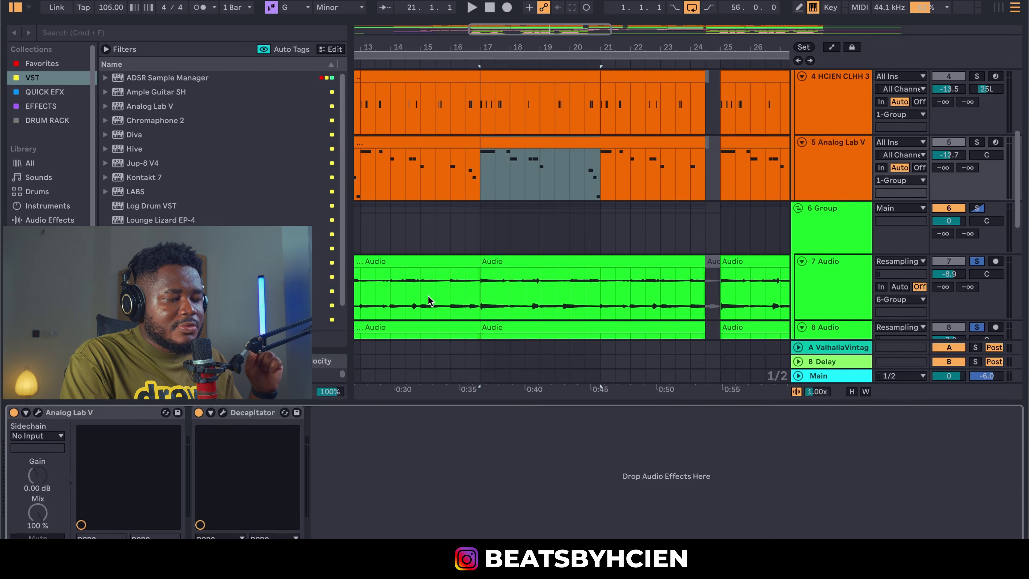
left_click(38, 413)
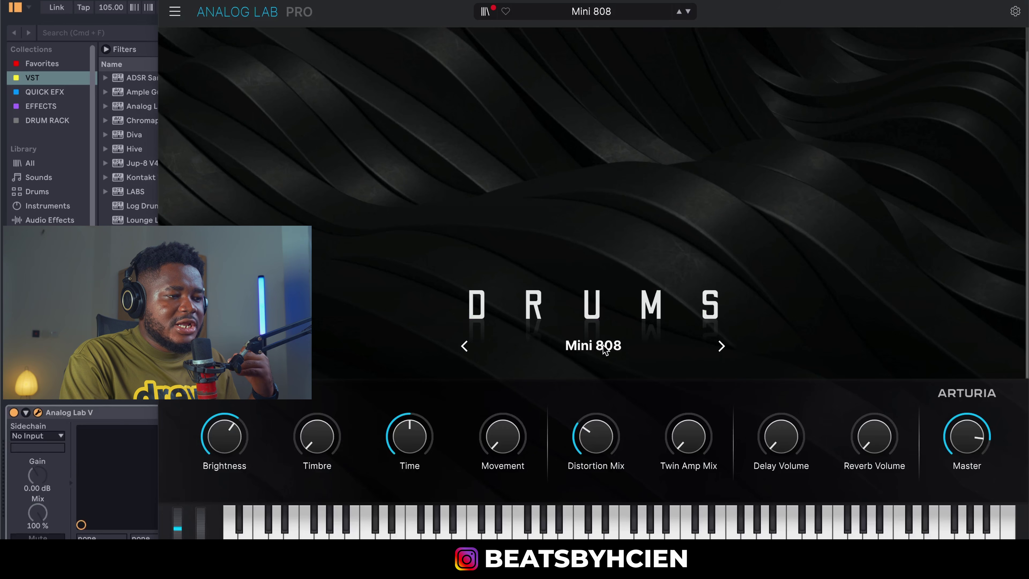
left_click(169, 2)
left_click(223, 413)
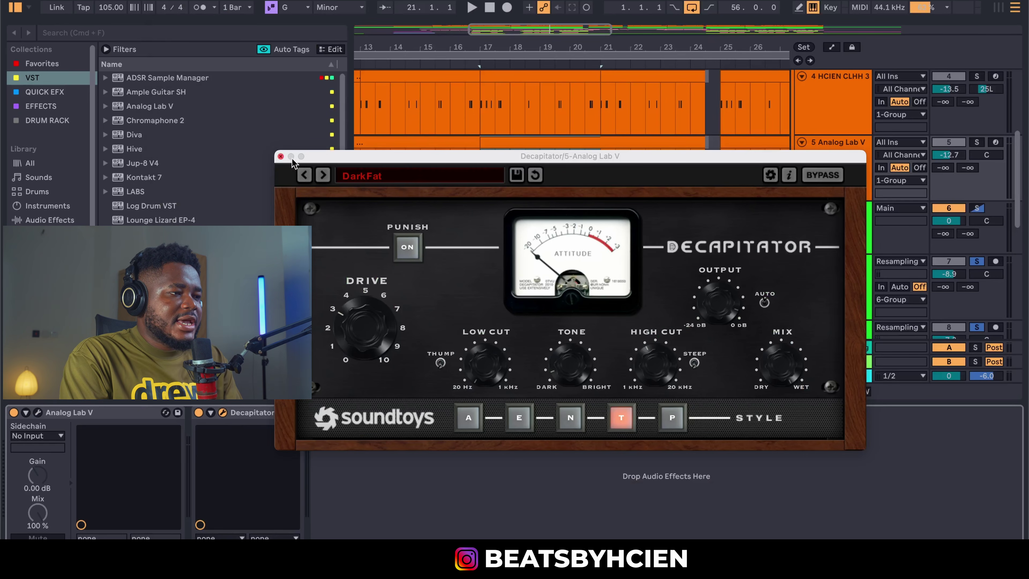
left_click(280, 156)
- Play the arrangement from bar 17 and examine the clips of the four drum group tracks
scroll(674, 235, "up", 5)
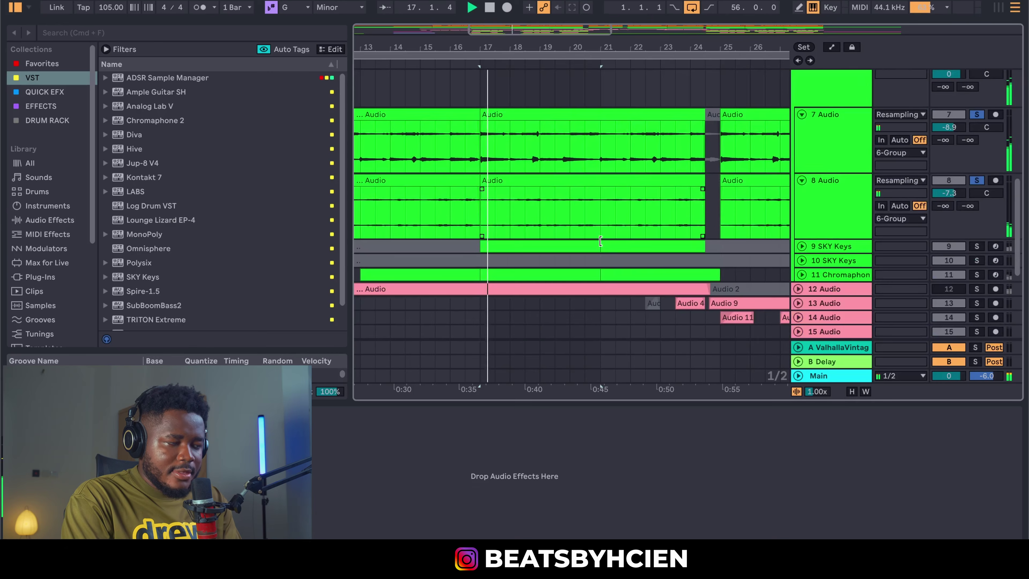
scroll(602, 241, "up", 6)
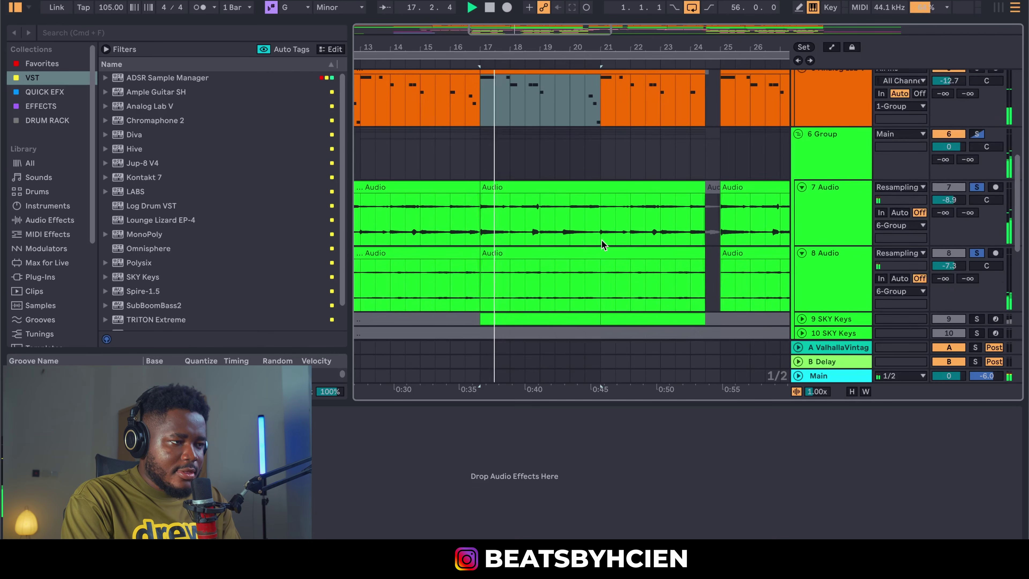
scroll(620, 245, "down", 1)
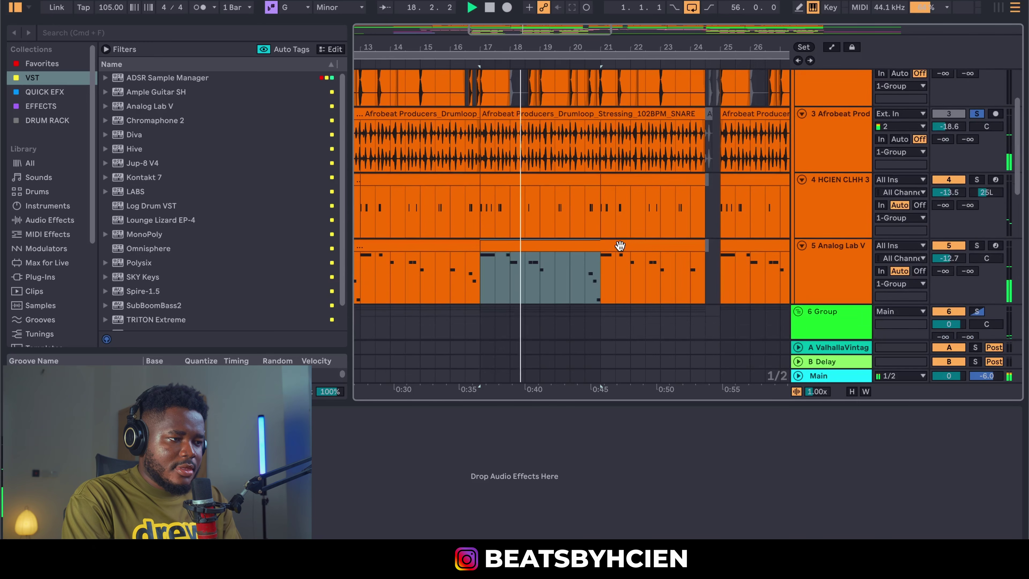
left_click(650, 402)
scroll(632, 344, "up", 2)
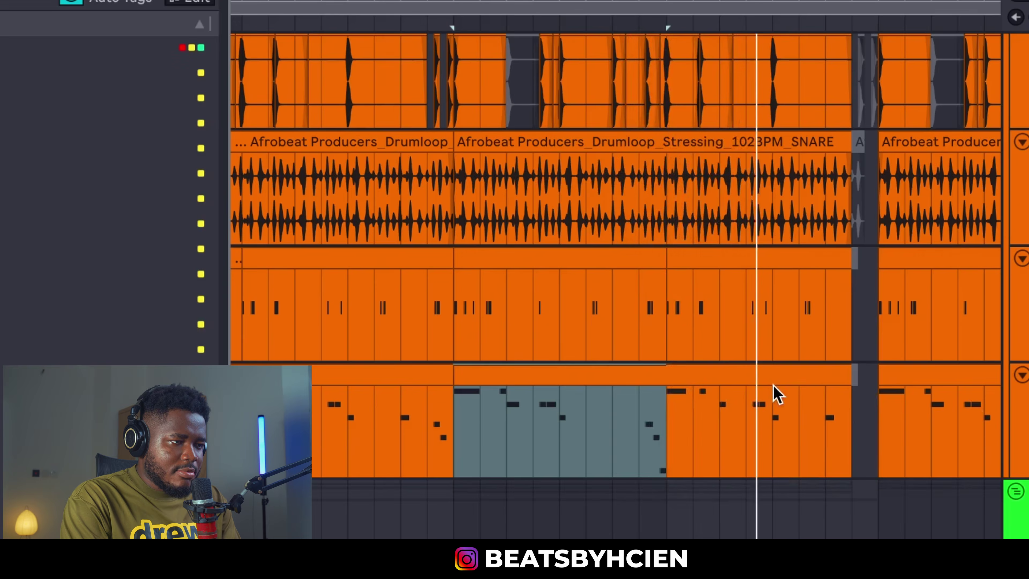
scroll(773, 406, "up", 3)
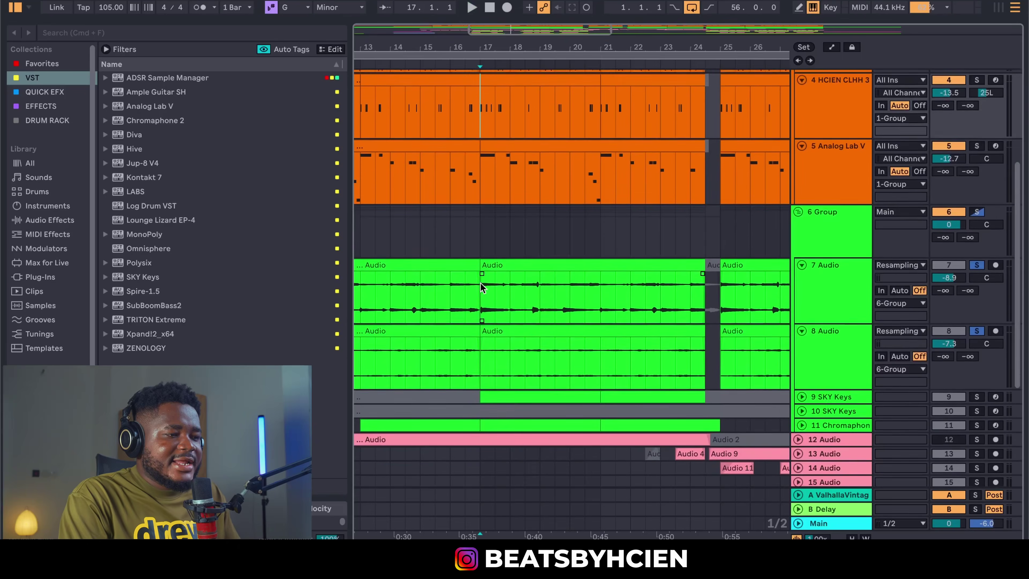
- Unfold and solo track 16 Audio and play it with the other soloed tracks from bar 17
scroll(481, 283, "down", 5)
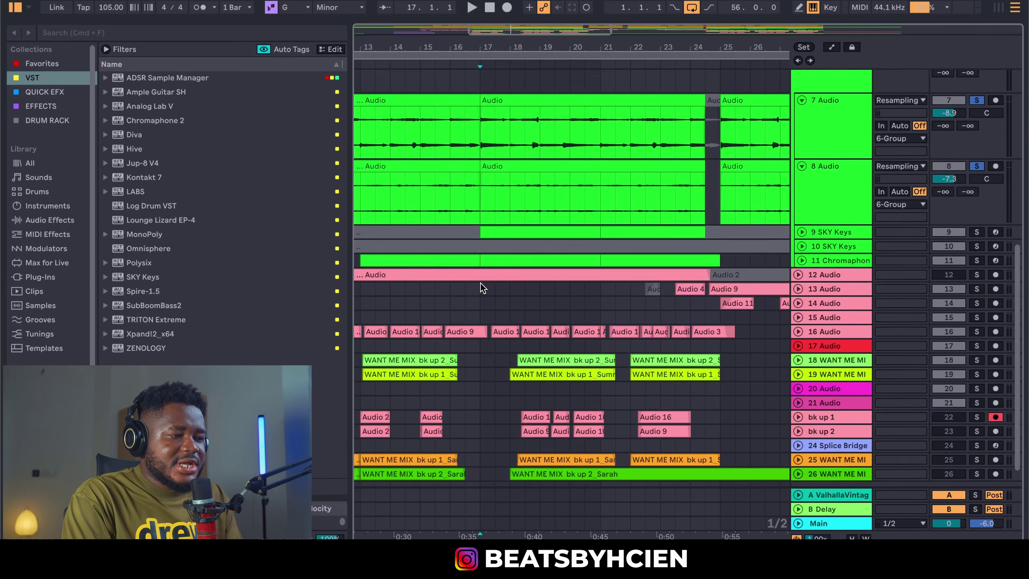
scroll(481, 283, "down", 2)
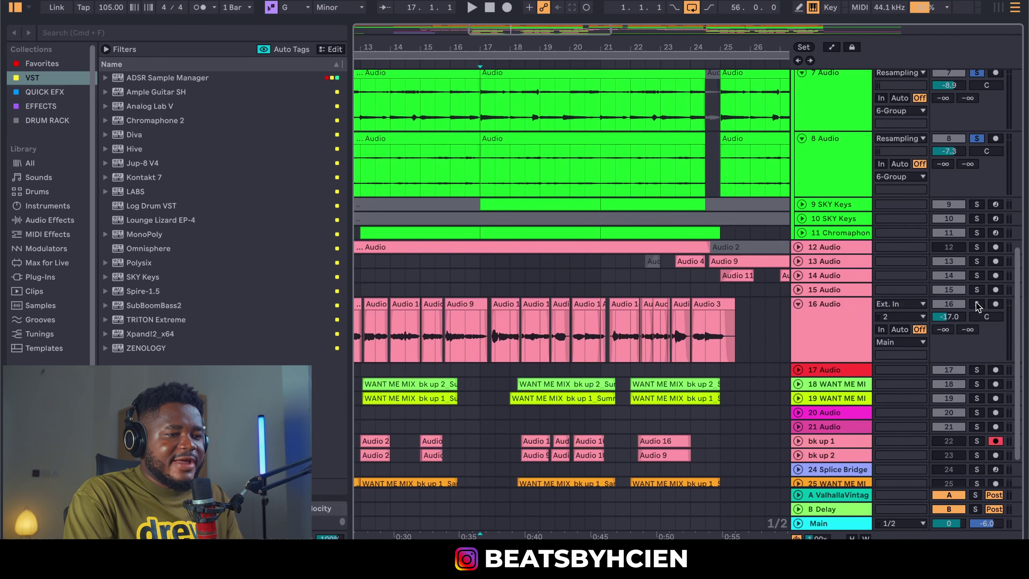
left_click(976, 303)
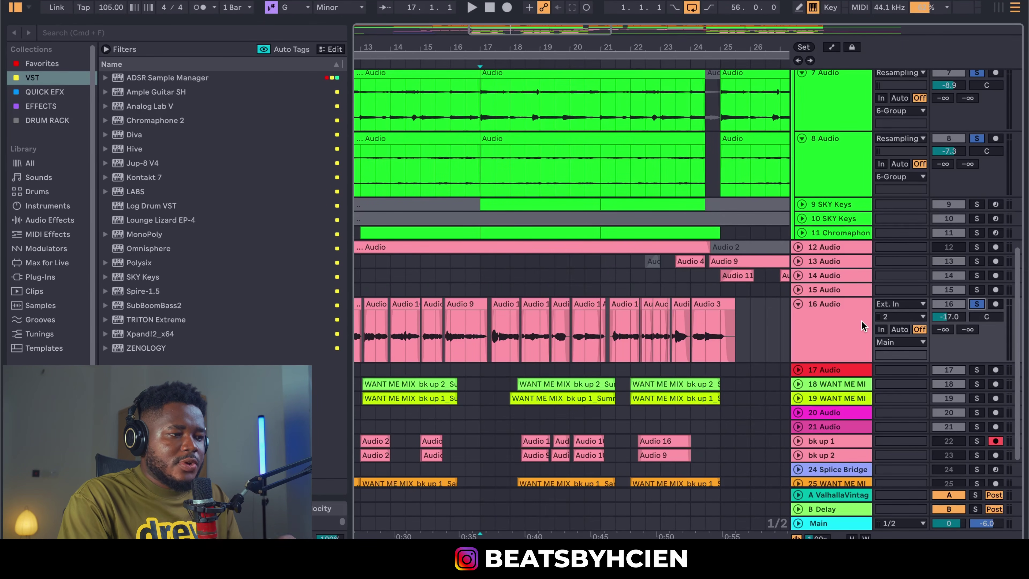
key("space")
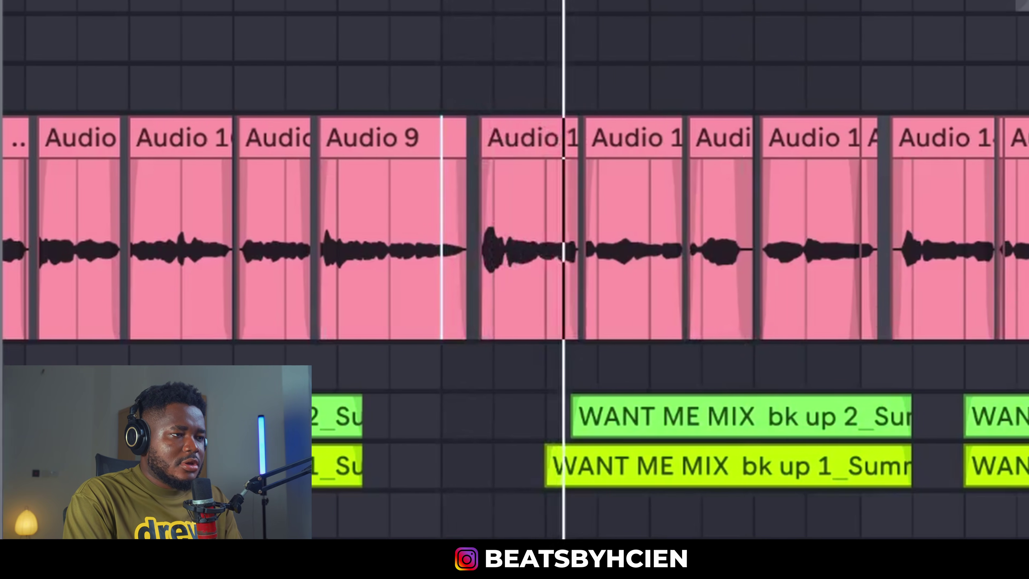
left_click_drag(975, 5, 944, 0)
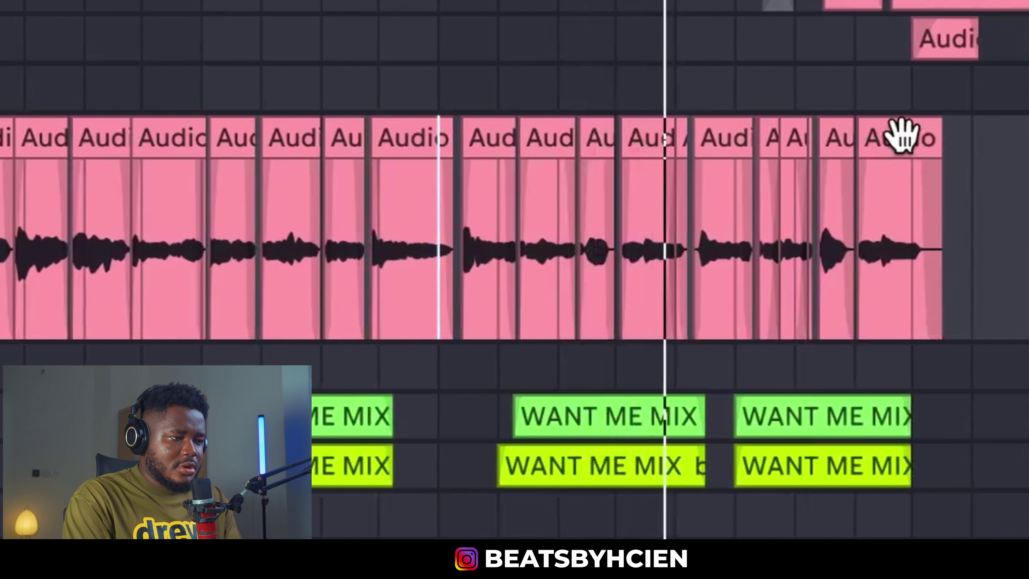
left_click_drag(878, 0, 859, 0)
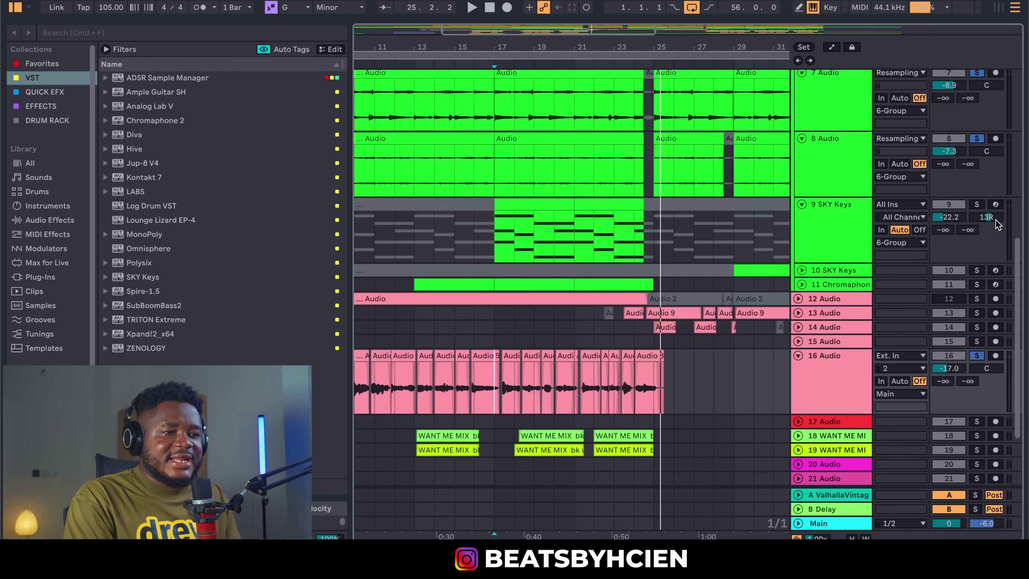
- Solo track 9 SKY Keys and inspect the preset selected in its SKY Keys plug-in
left_click(979, 205)
double_click(826, 232)
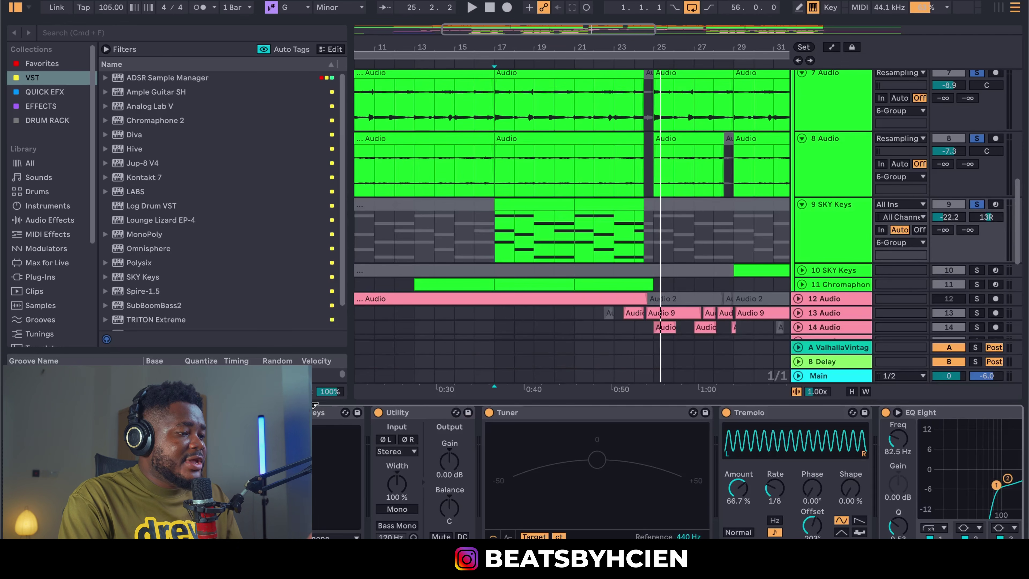
left_click(284, 413)
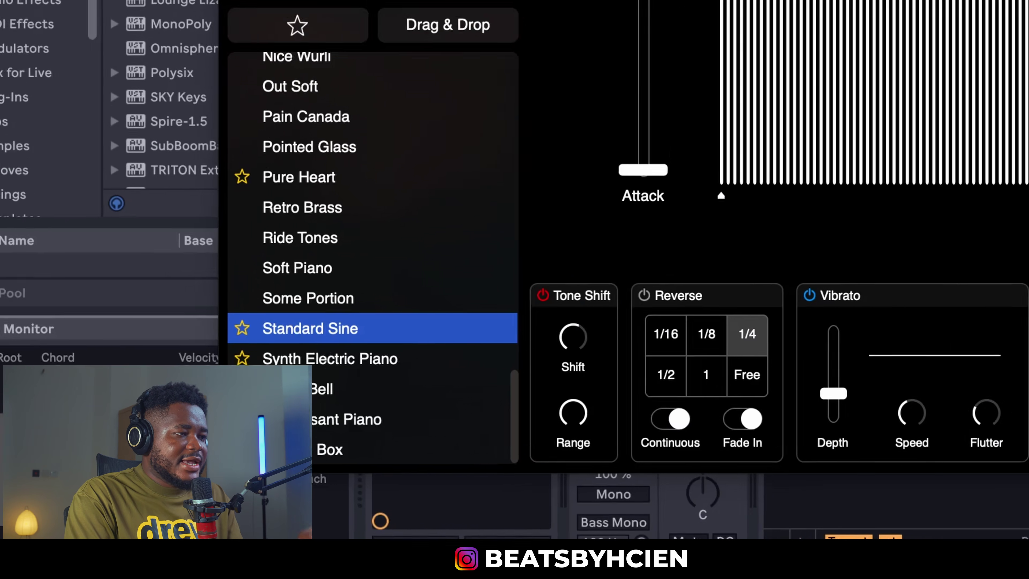
key("super+w")
- Limit the solo to tracks 9 SKY Keys and 16 Audio, and play from bar 17 while examining the SKY Keys clip's chords
left_click(981, 205)
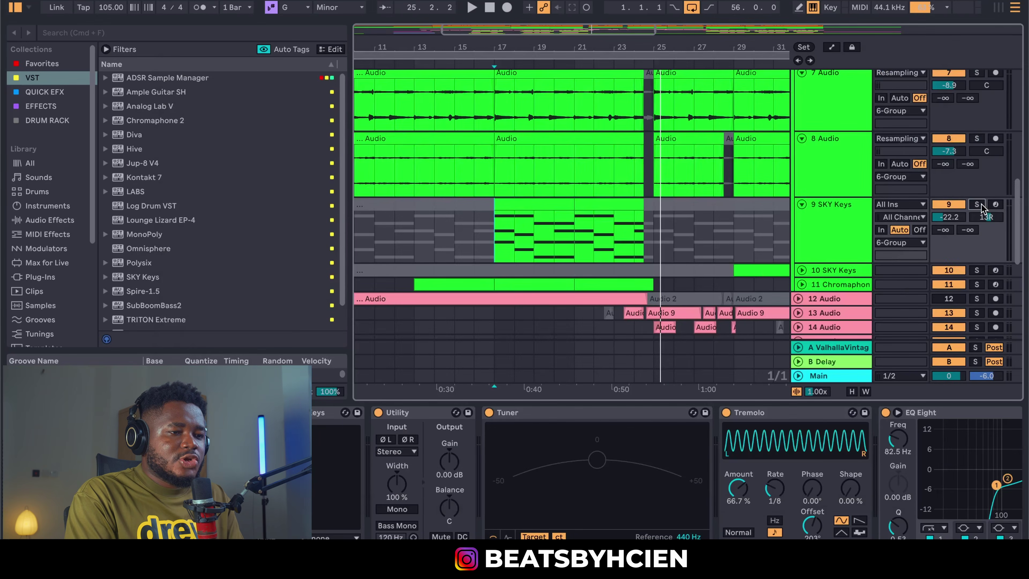
scroll(925, 228, "down", 5)
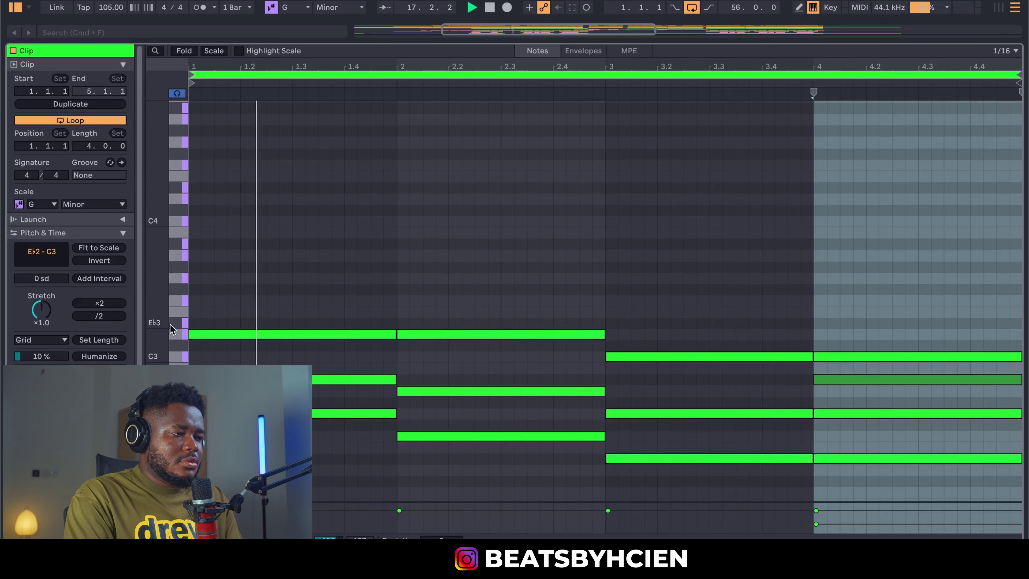
left_click_drag(170, 325, 168, 312)
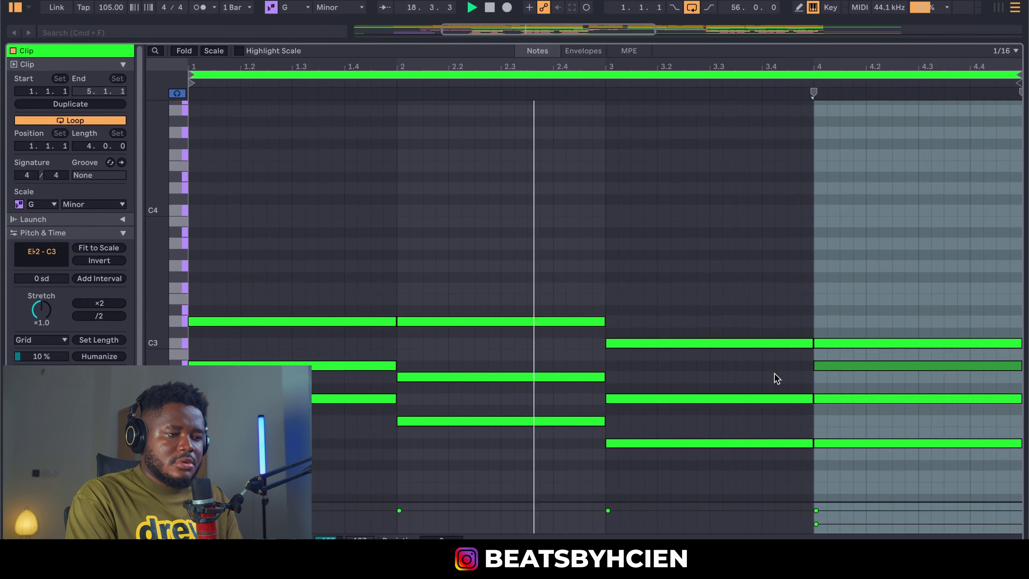
left_click(800, 285)
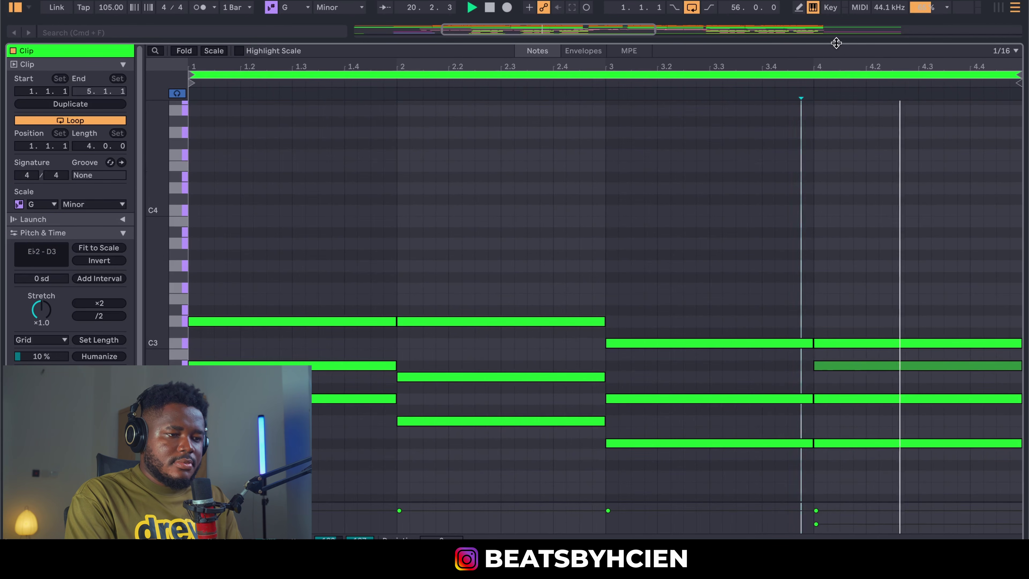
left_click_drag(836, 43, 836, 59)
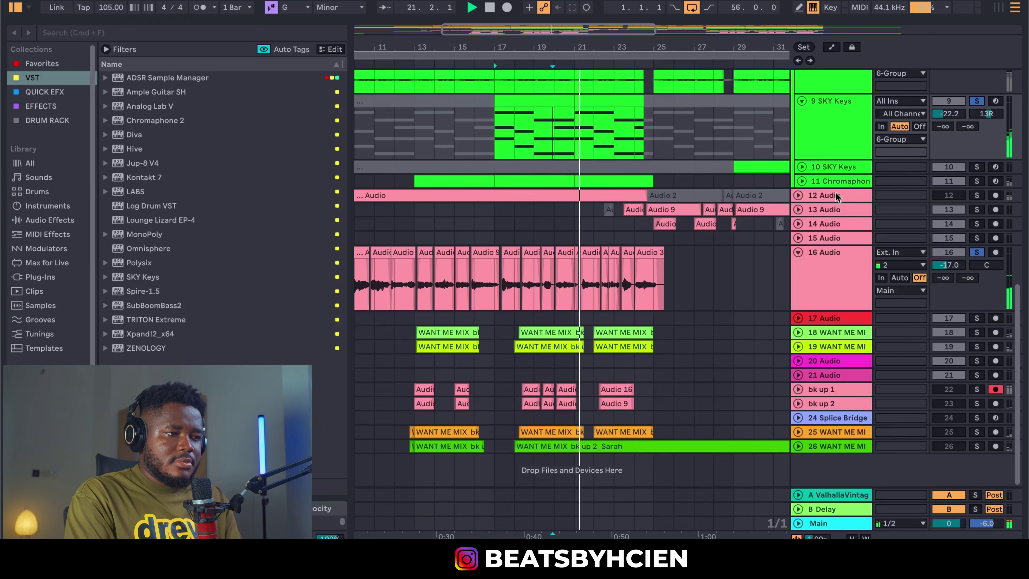
- Stop playback and examine the SKY Keys track's effects chain, including Tremolo and EQ Eight
double_click(832, 133)
key("space")
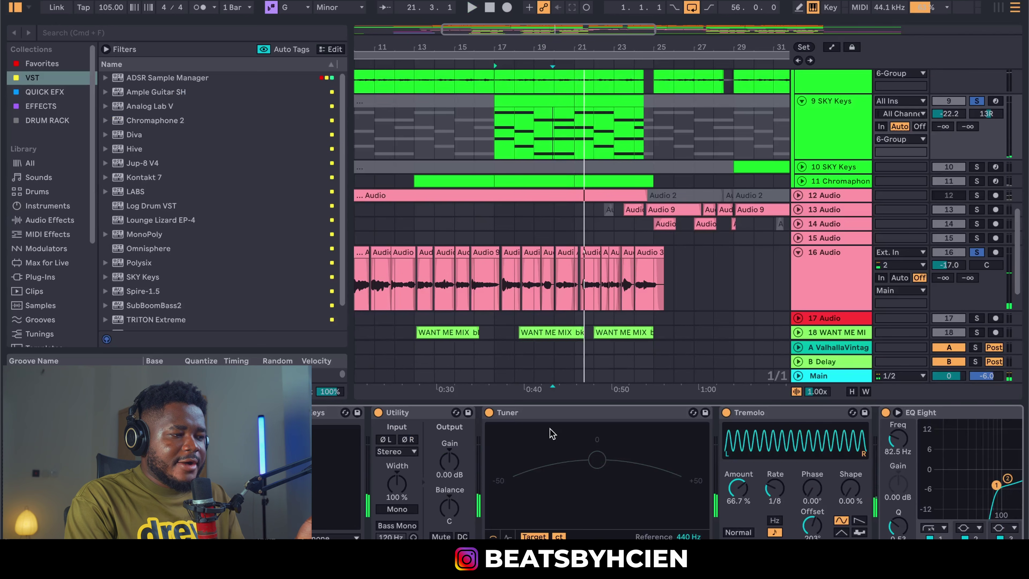
scroll(592, 443, "right", 10)
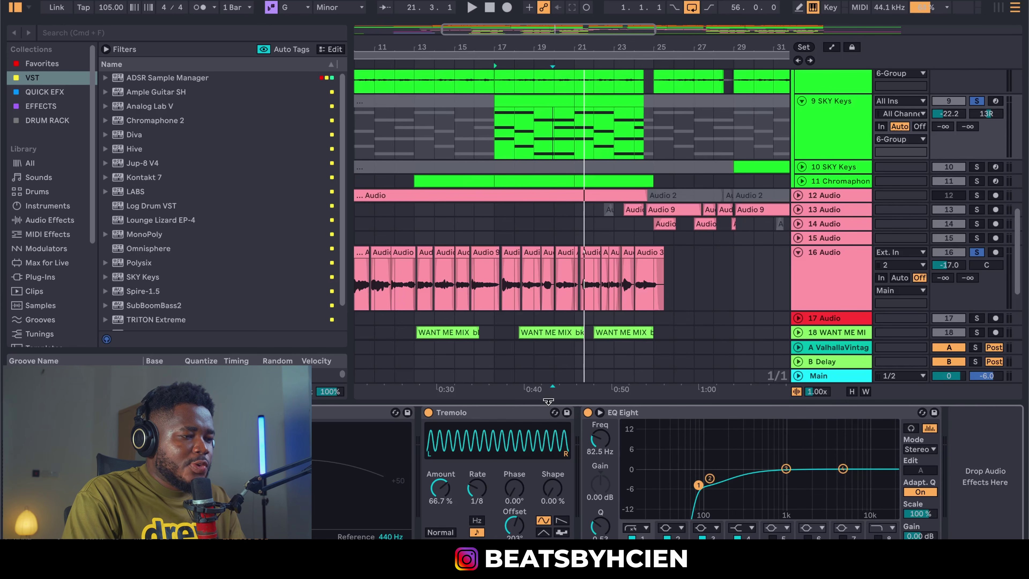
- Play the soloed SKY Keys track from bar 17 with Tremolo bypassed, and switch Tremolo back on to compare
left_click(976, 101)
left_click(977, 101)
key("space")
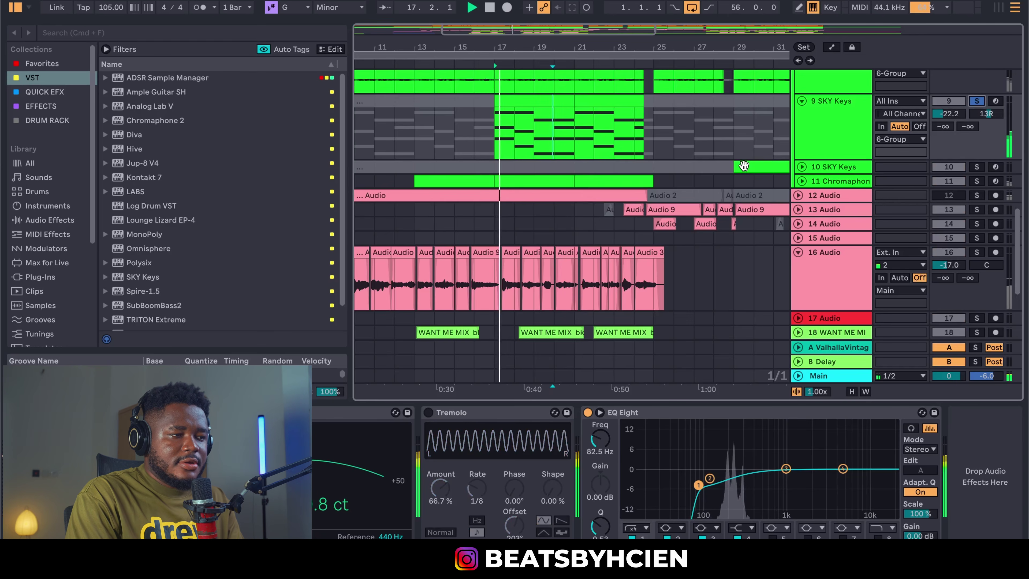
scroll(770, 207, "up", 10)
scroll(770, 207, "down", 6)
scroll(770, 207, "down", 1)
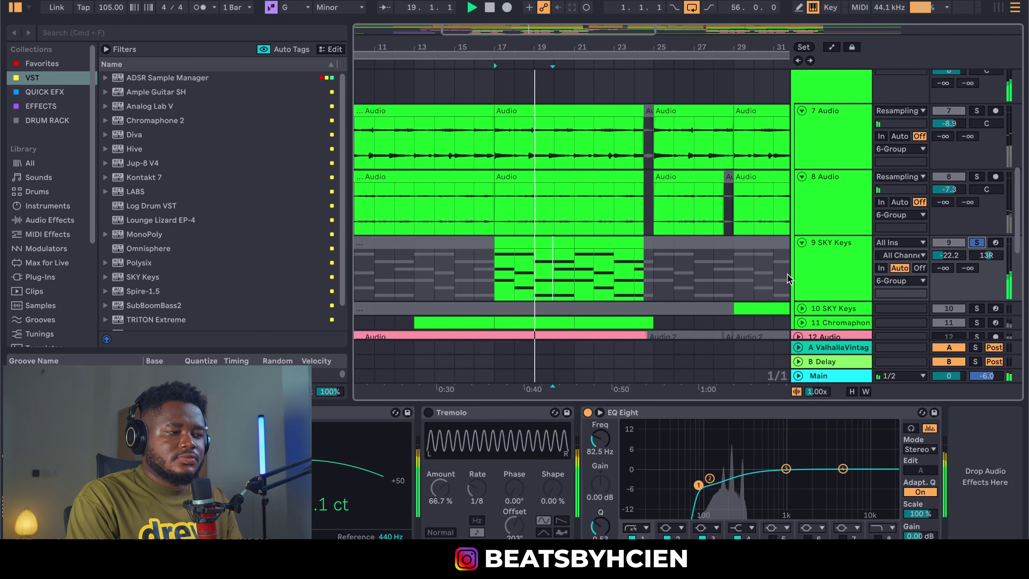
left_click(429, 413)
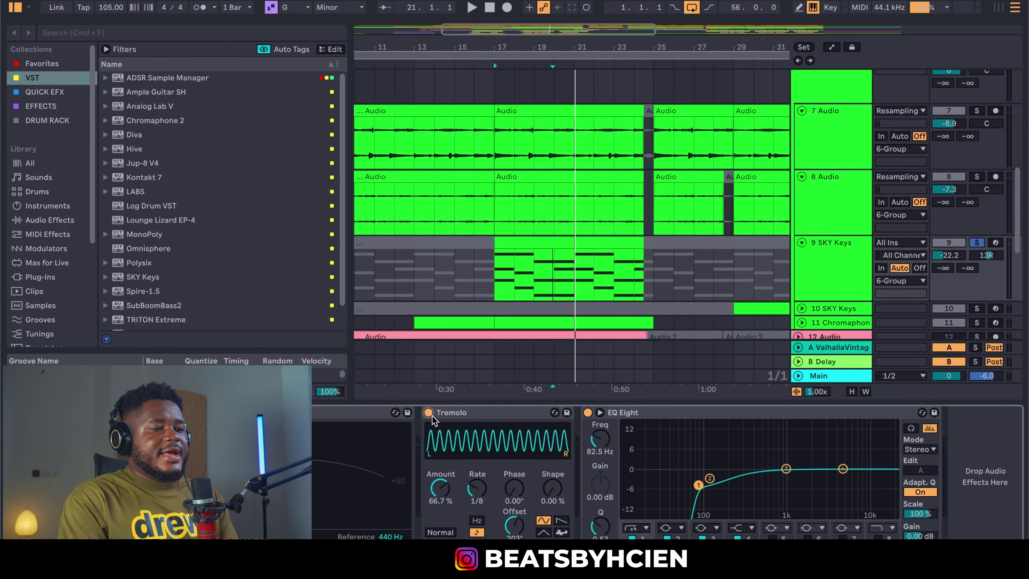
- Expand track 11 Chromaphone, add it to the solo, and inspect its effects chain and the program selected in the Chromaphone plug-in
left_click_drag(648, 405, 639, 417)
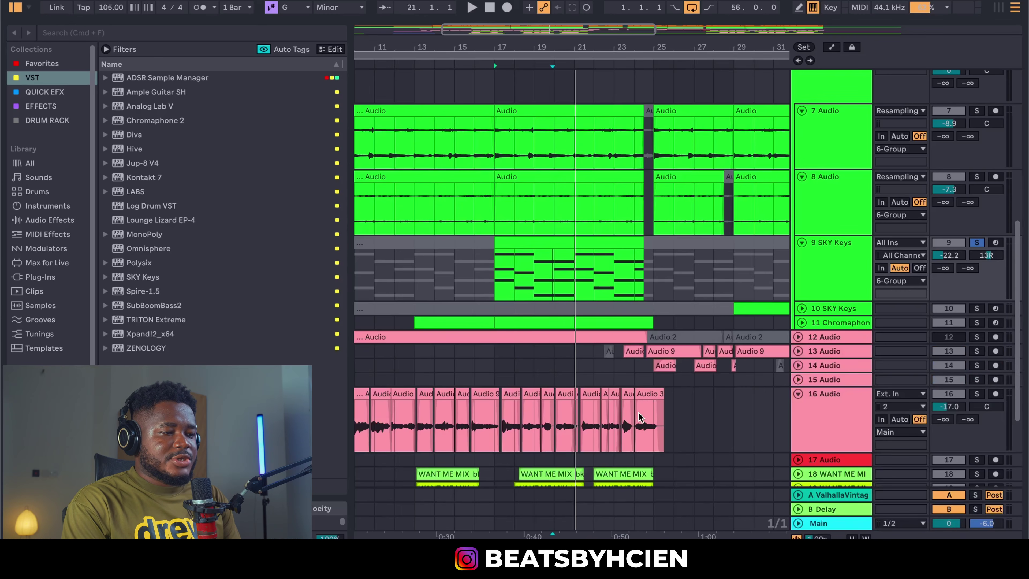
left_click(808, 325)
left_click(801, 324)
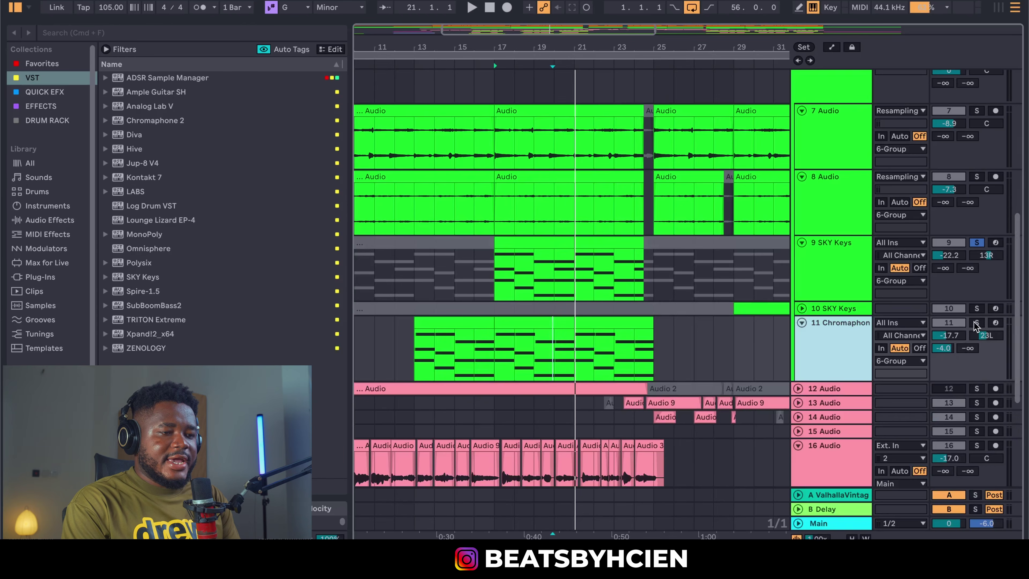
double_click(805, 356)
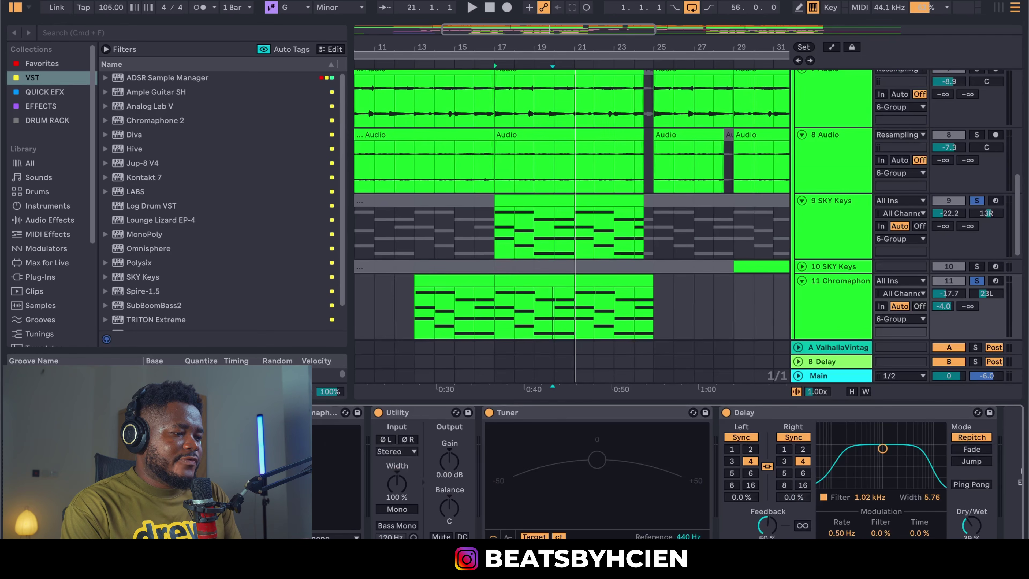
left_click(286, 413)
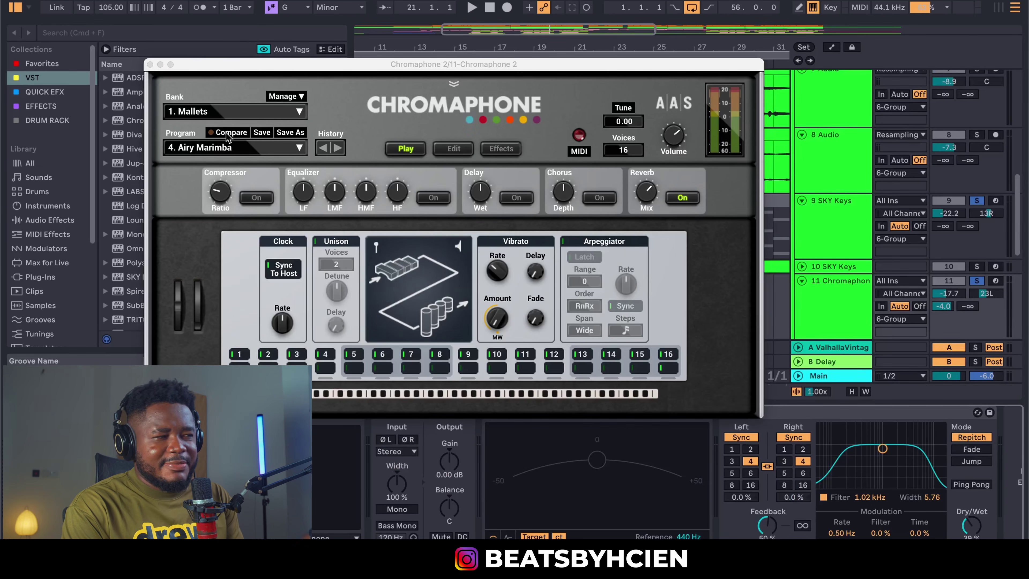
left_click(150, 65)
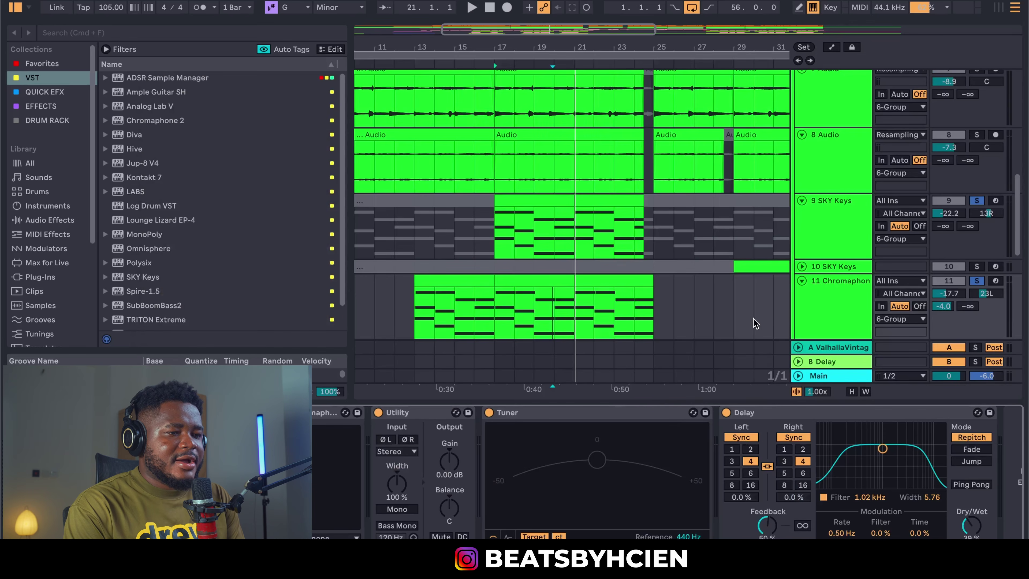
- Open the Chromaphone clip at bar 13 in the note editor and examine its chord voicings
double_click(506, 275)
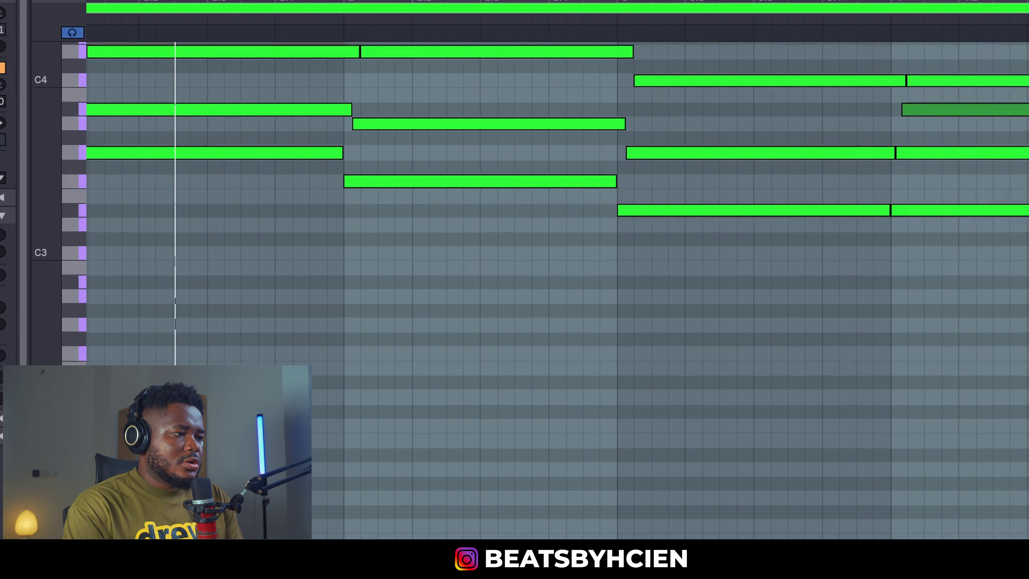
left_click_drag(57, 139, 33, 237)
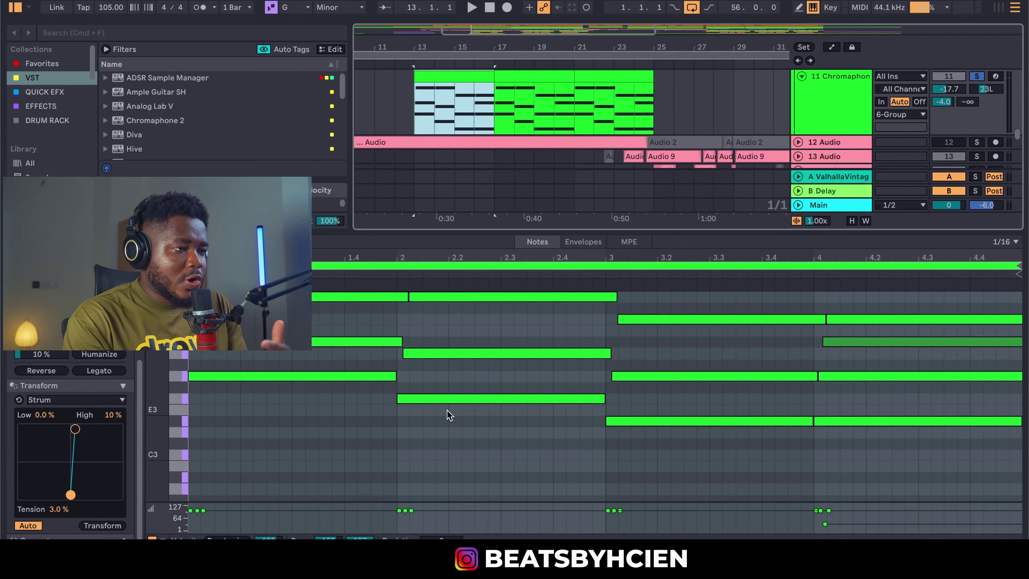
scroll(367, 413, "up", 1)
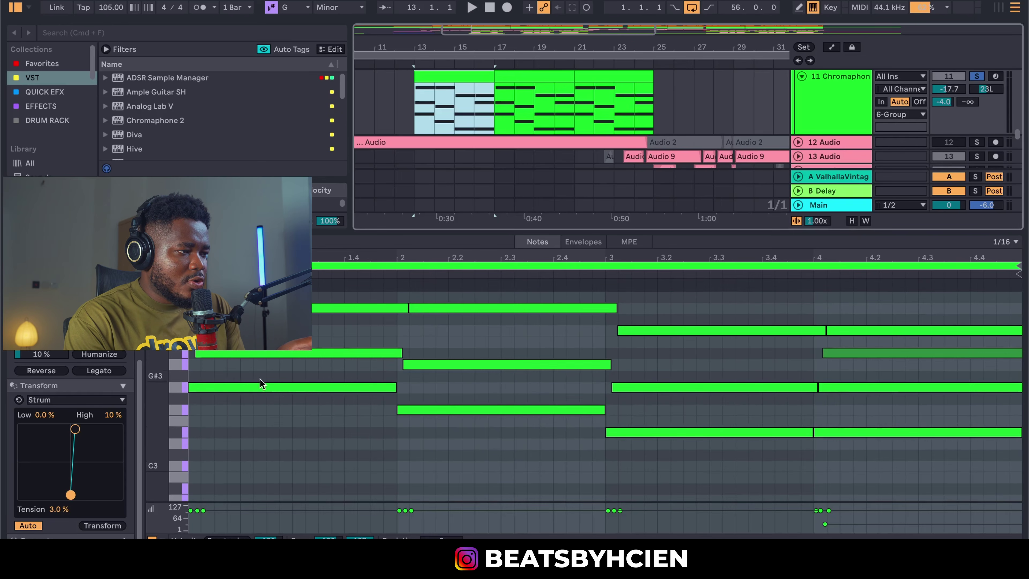
left_click_drag(364, 229, 365, 356)
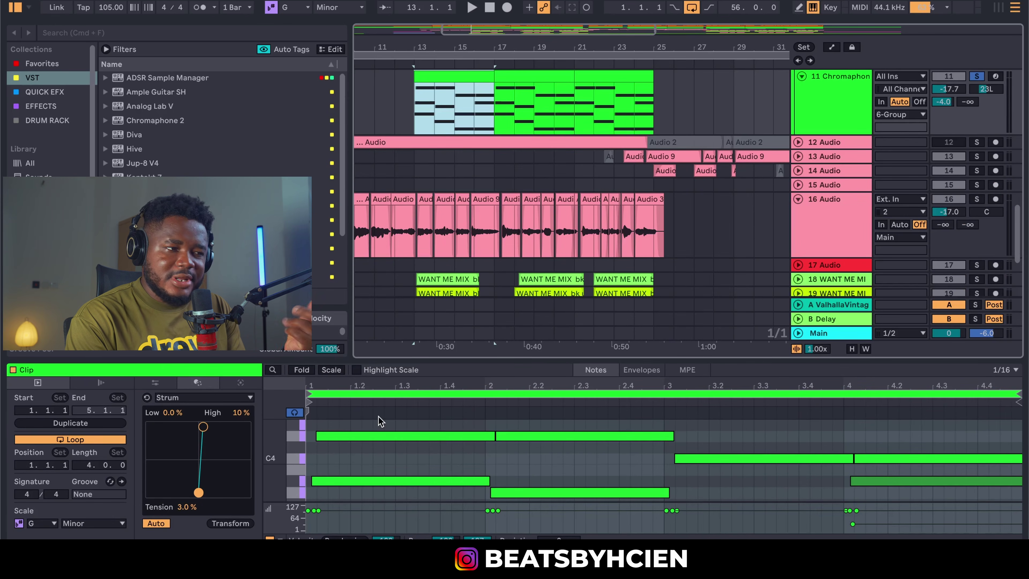
- Play the soloed Chromaphone clip from bar 13 with the note editor enlarged, close the editor, and stop playback
key("space")
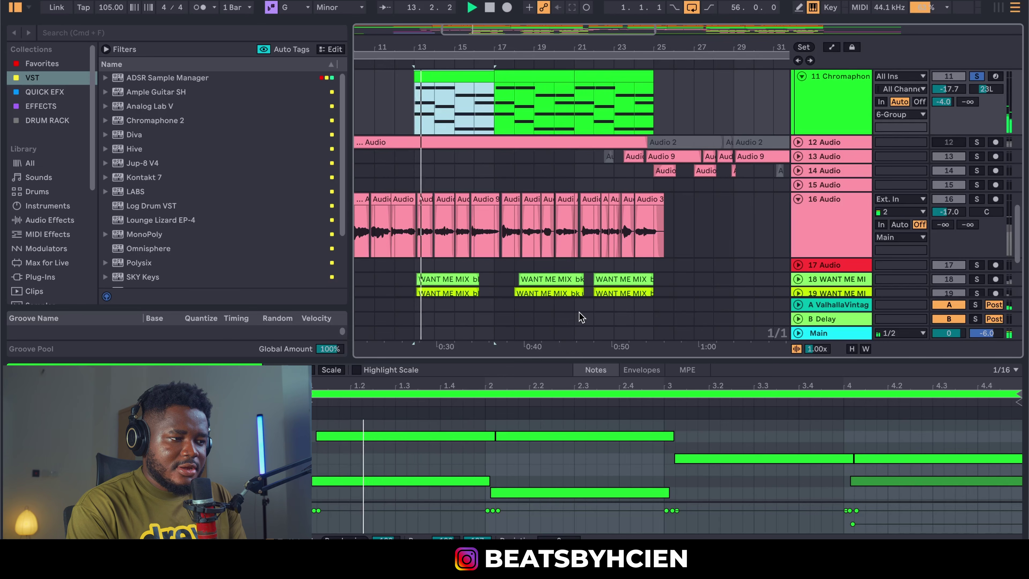
left_click_drag(606, 358, 613, 231)
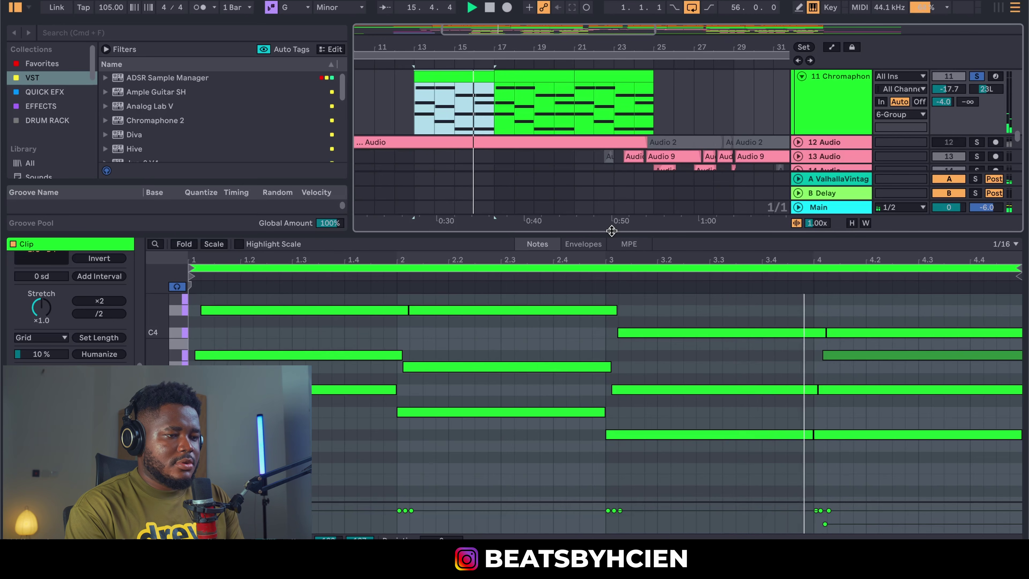
key("alt+super+l")
key("space")
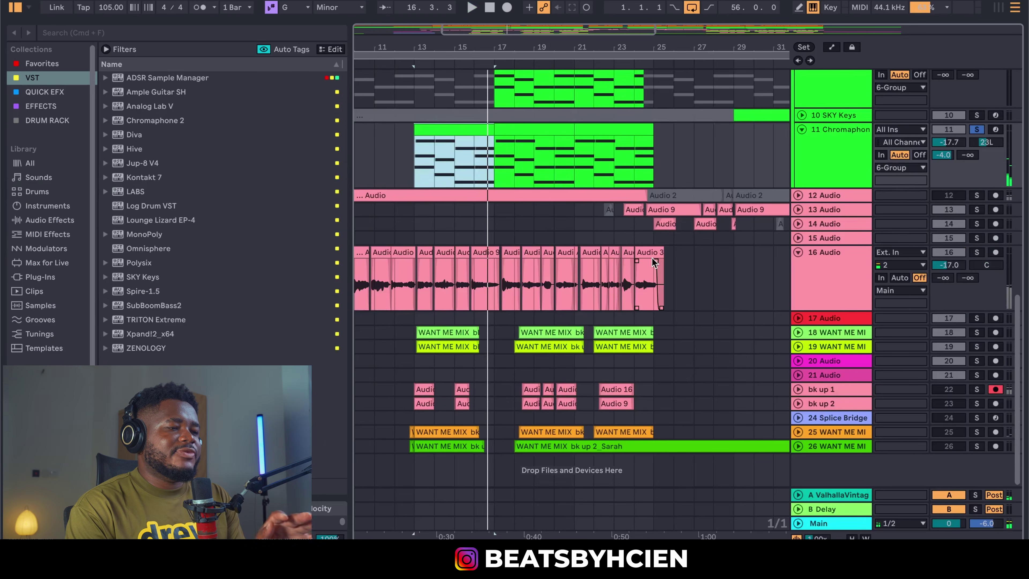
- Zoom out to the full arrangement, solo 1 Group and 6 Group, and play them from bar 13
scroll(653, 258, "up", 3)
scroll(653, 254, "up", 5)
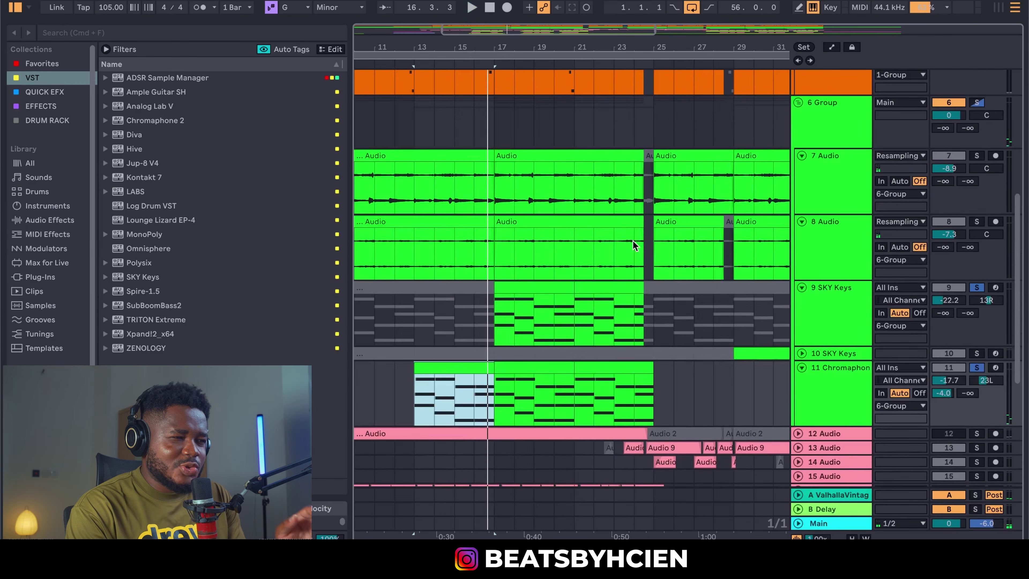
left_click_drag(670, 47, 670, 25)
left_click_drag(583, 47, 582, 31)
scroll(595, 263, "up", 8)
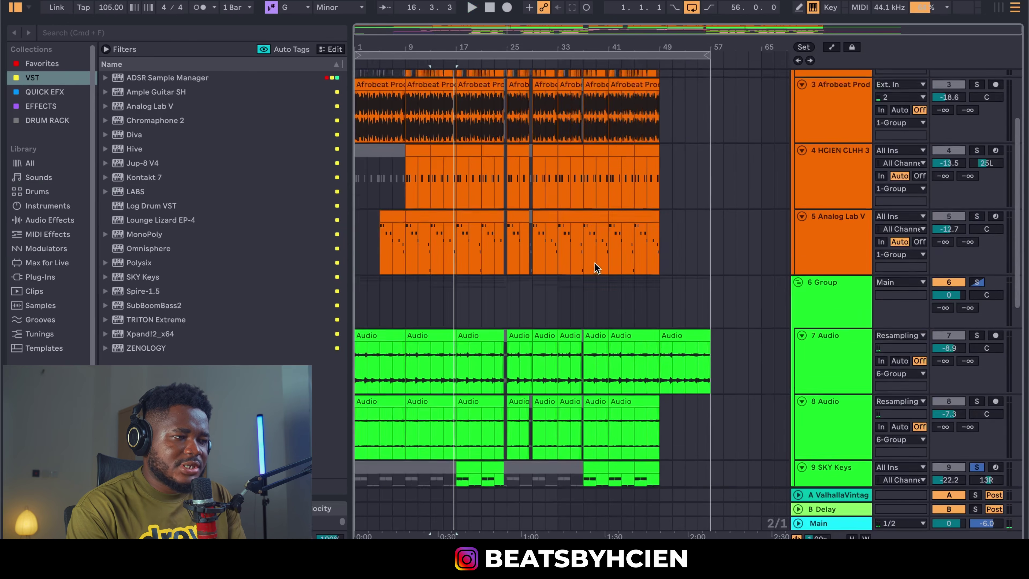
left_click(952, 106)
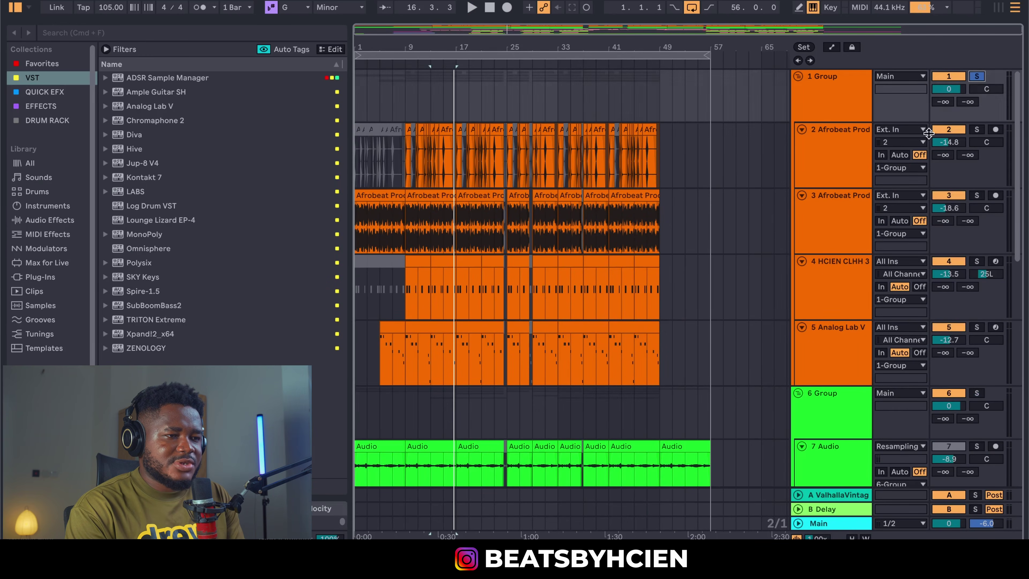
scroll(709, 254, "down", 5)
left_click(939, 220)
scroll(645, 265, "down", 5)
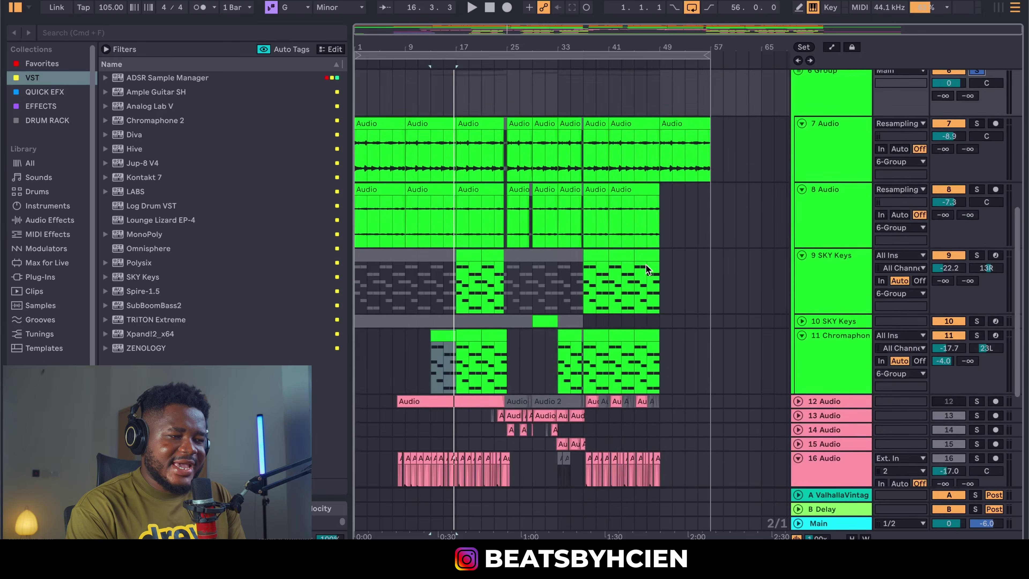
key("space")
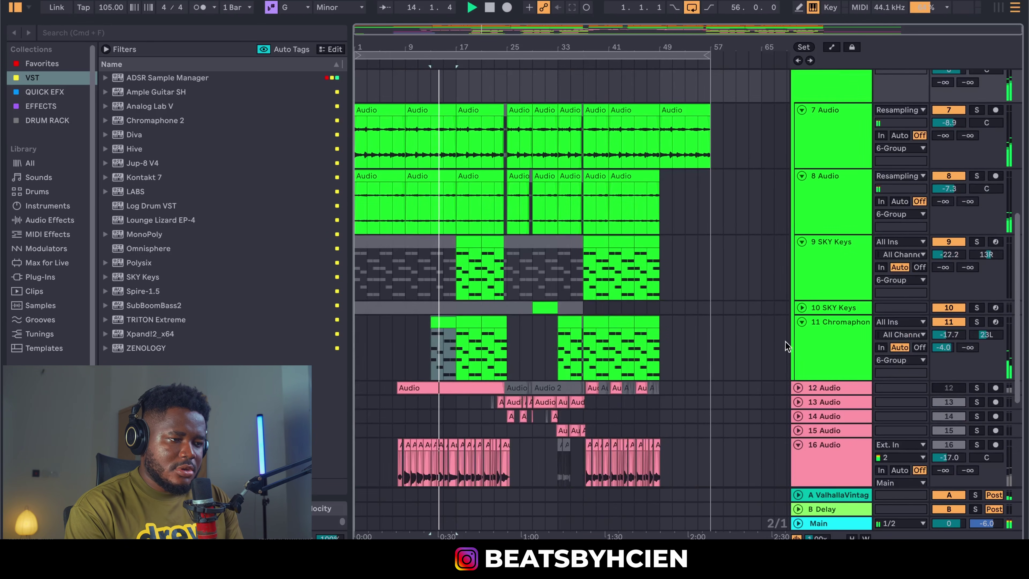
- Collapse track 11 Chromaphone, solo vocal tracks 13 Audio and 14 Audio, and play from bar 25
left_click(801, 322)
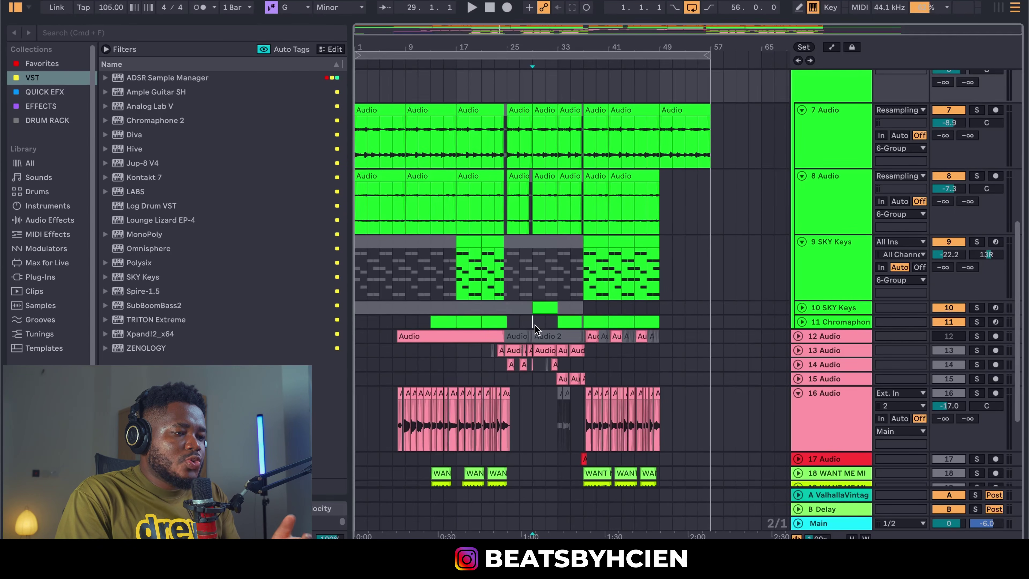
left_click(533, 323)
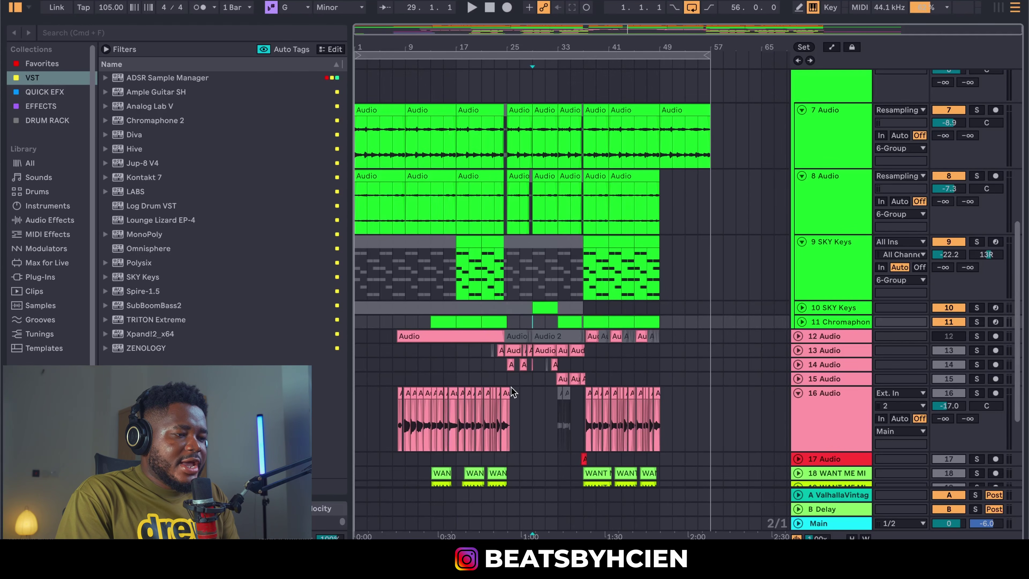
left_click(504, 381)
left_click(977, 350)
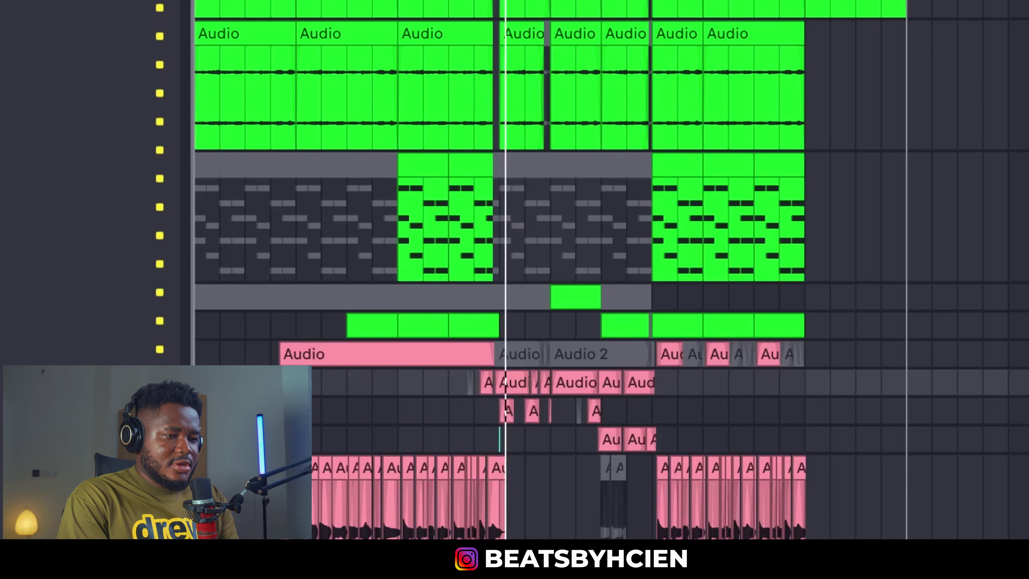
left_click(977, 364)
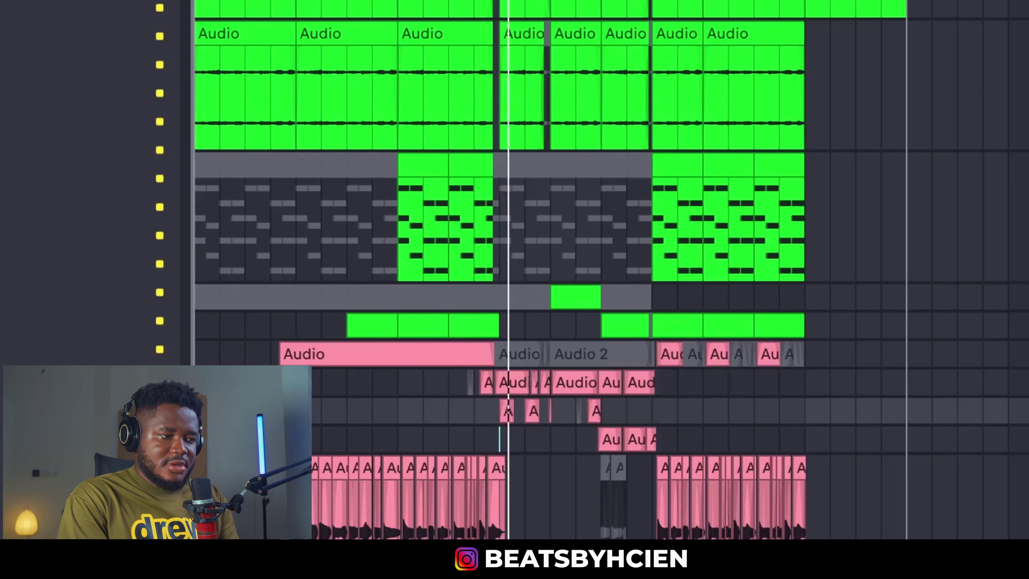
scroll(984, 381, "down", 3)
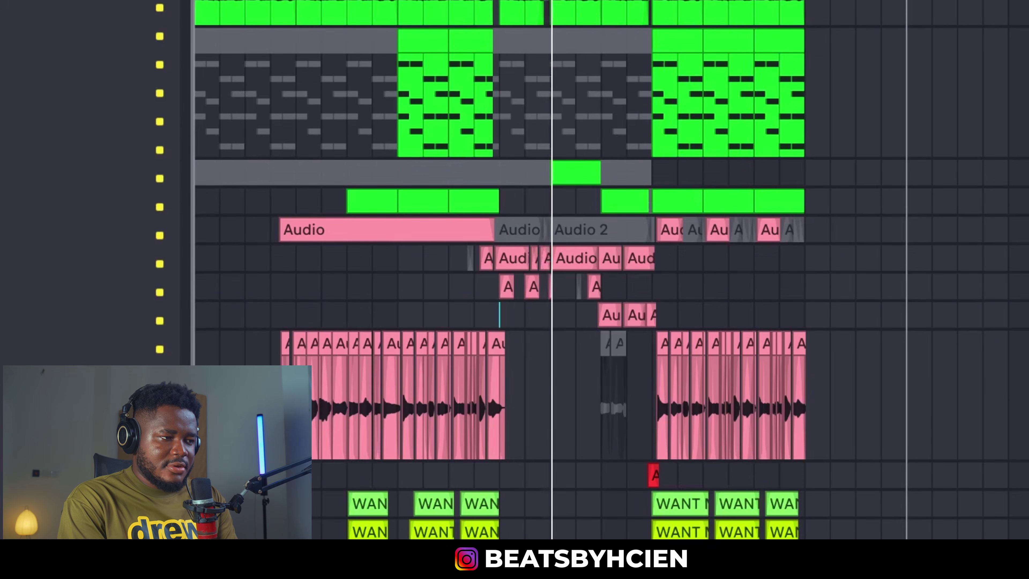
- Expand track 10 SKY Keys, limit the solo to it, and play its active clip from bar 29
left_click(862, 231)
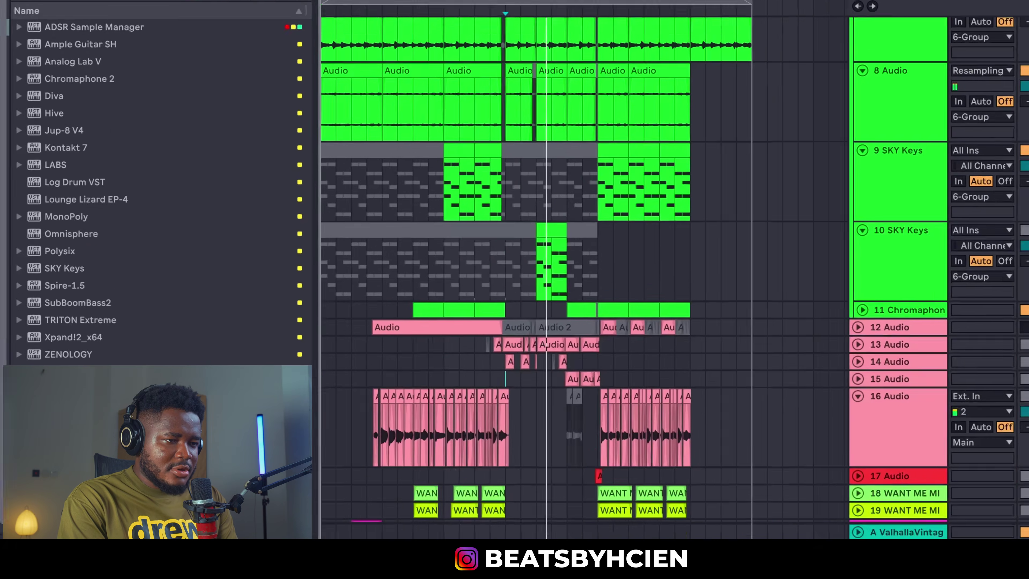
left_click(979, 246)
key("space")
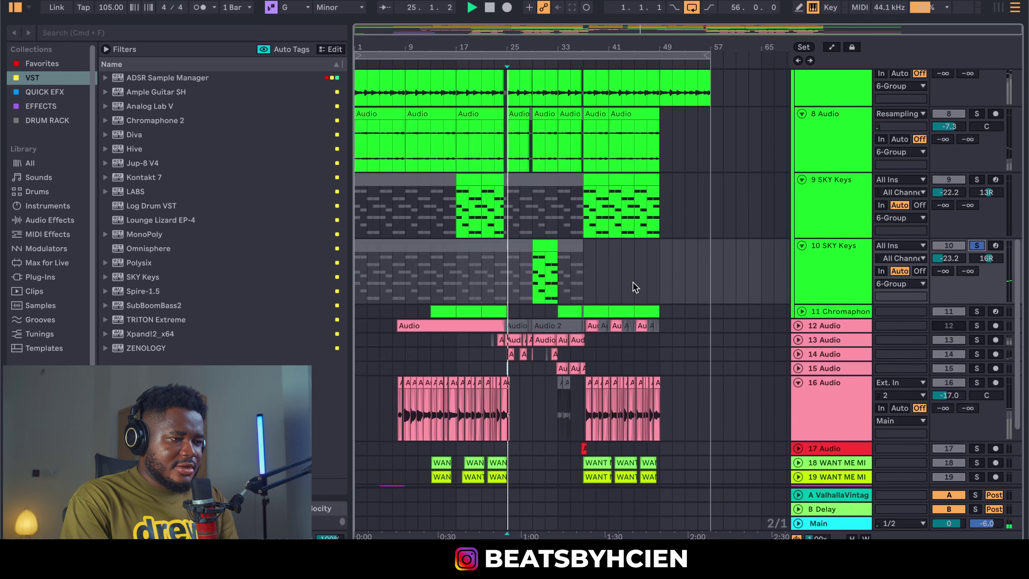
left_click(536, 273)
key("space")
- Inspect the effects chain of track 10 SKY Keys and the preset selected in its SKY Keys plug-in
left_click_drag(567, 49, 567, 75)
double_click(843, 274)
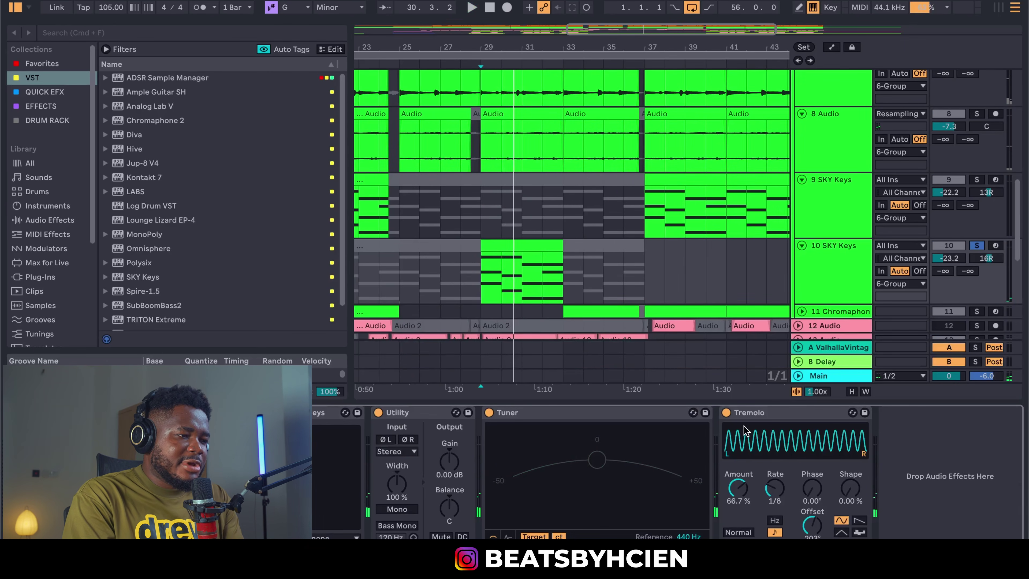
left_click(285, 412)
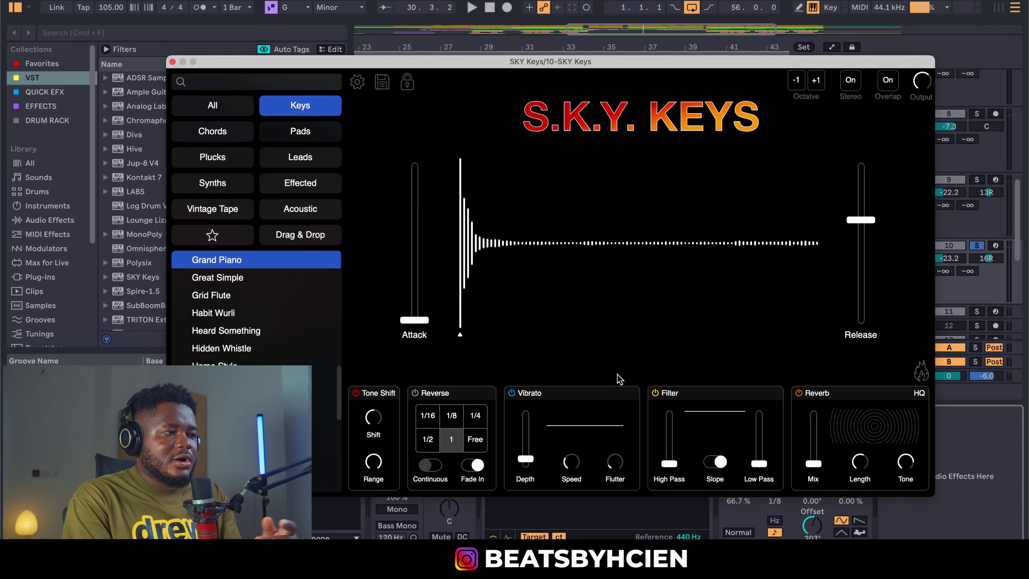
left_click(171, 61)
- Show the full arrangement length and collapse tracks 7 Audio, 8 Audio, 9 SKY Keys and 10 SKY Keys
left_click_drag(652, 47, 586, 48)
left_click(607, 403)
scroll(608, 403, "up", 8)
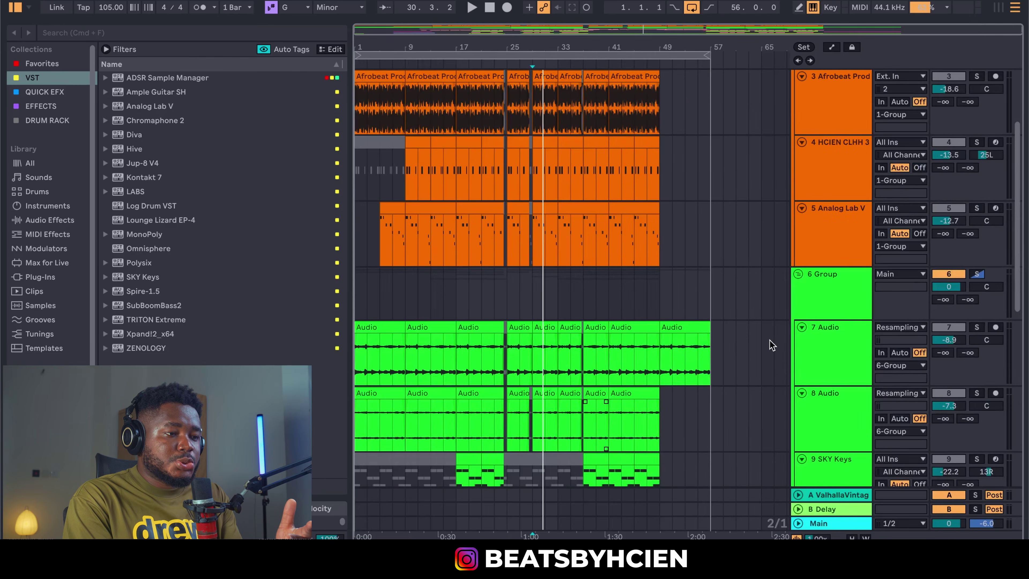
left_click(801, 328)
left_click(802, 342)
left_click(802, 356)
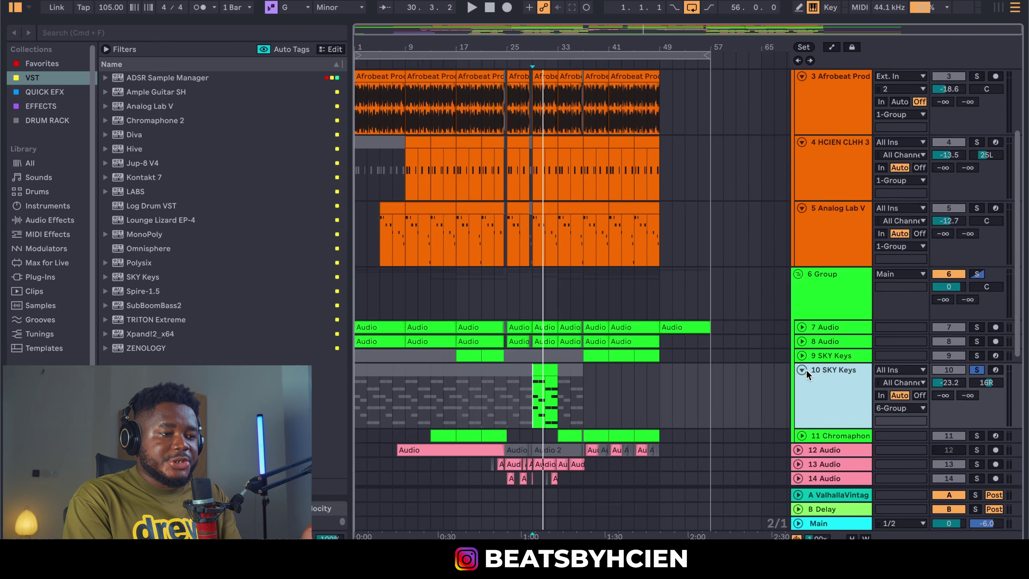
left_click(802, 370)
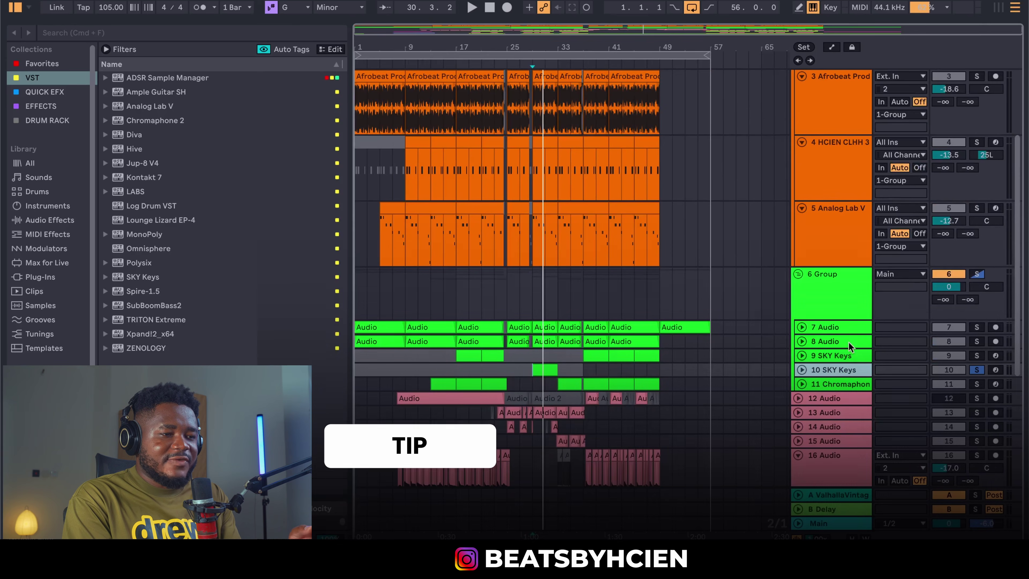
- Collapse drum tracks 2 to 5 in 1 Group and vocal track 16 Audio
scroll(797, 268, "up", 3)
scroll(798, 115, "up", 4)
left_click(802, 130)
left_click(802, 144)
left_click(800, 158)
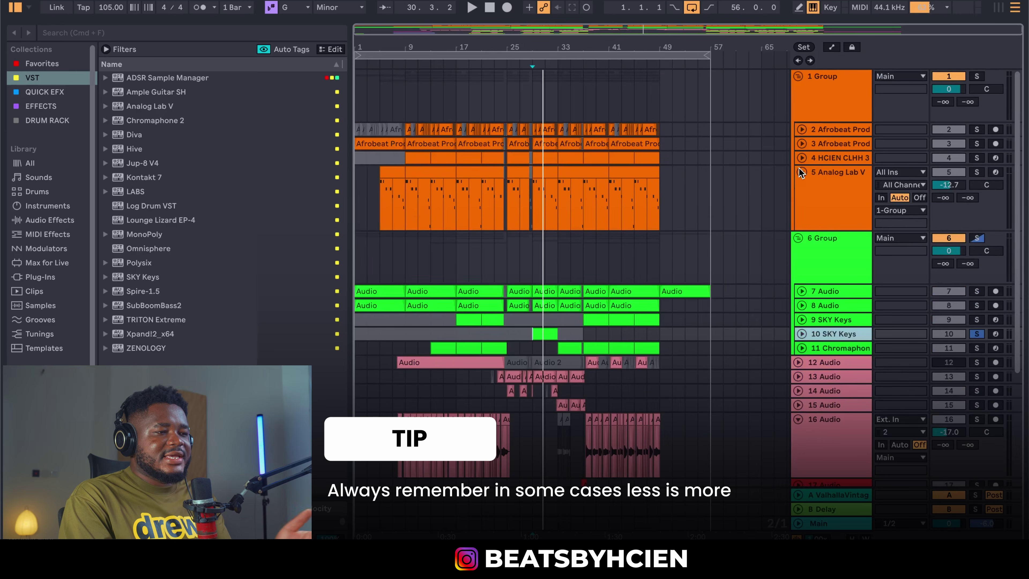
left_click(801, 172)
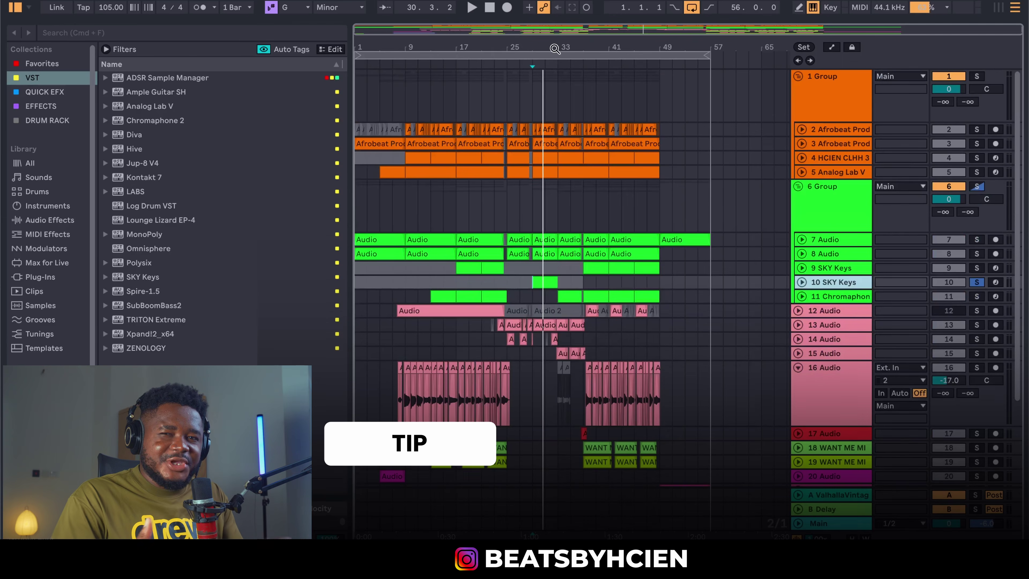
left_click(798, 367)
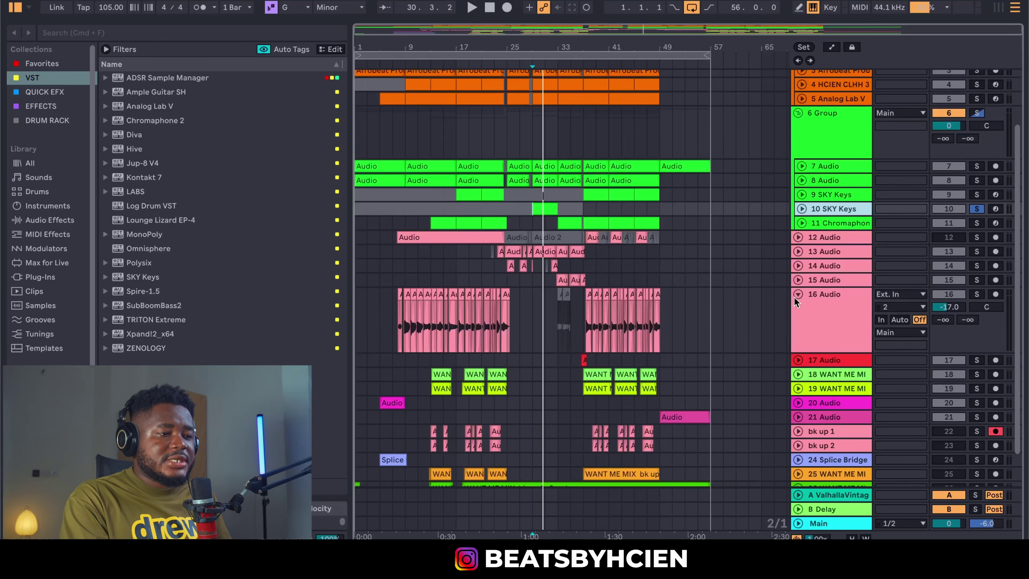
left_click(797, 295)
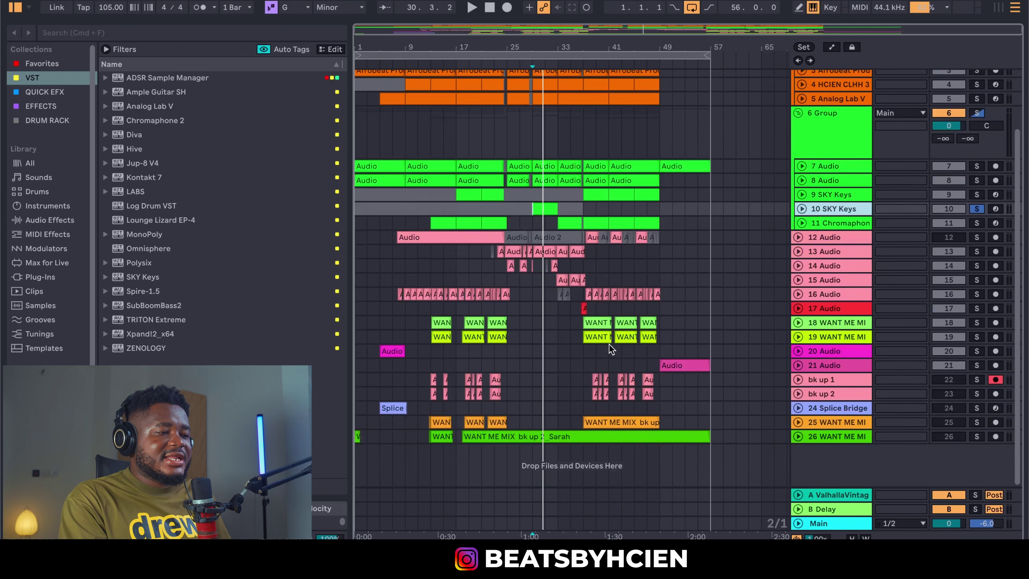
- Solo lead vocal track 16 Audio and play the arrangement from bar 13
left_click(432, 358)
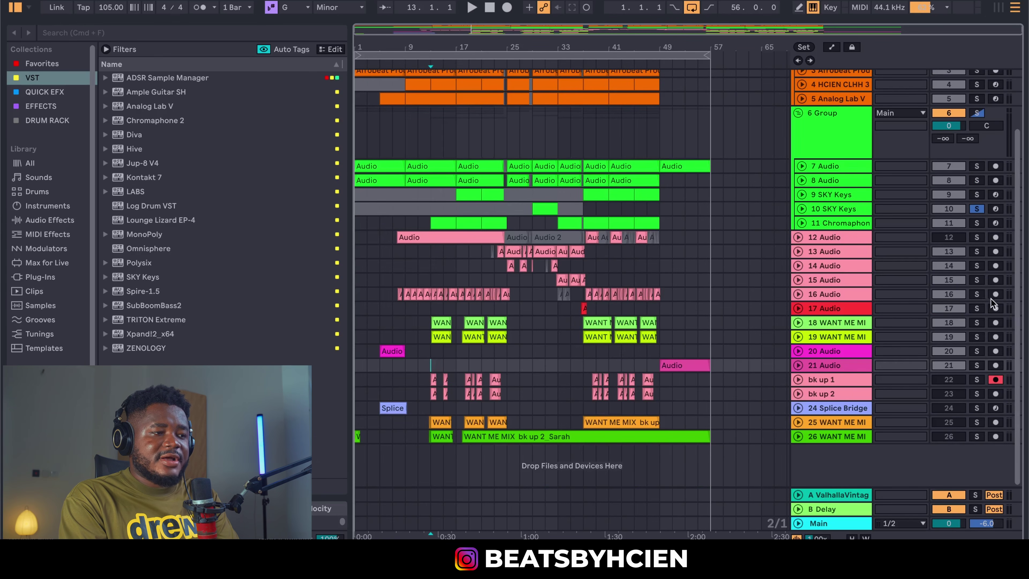
left_click(977, 294)
key("space")
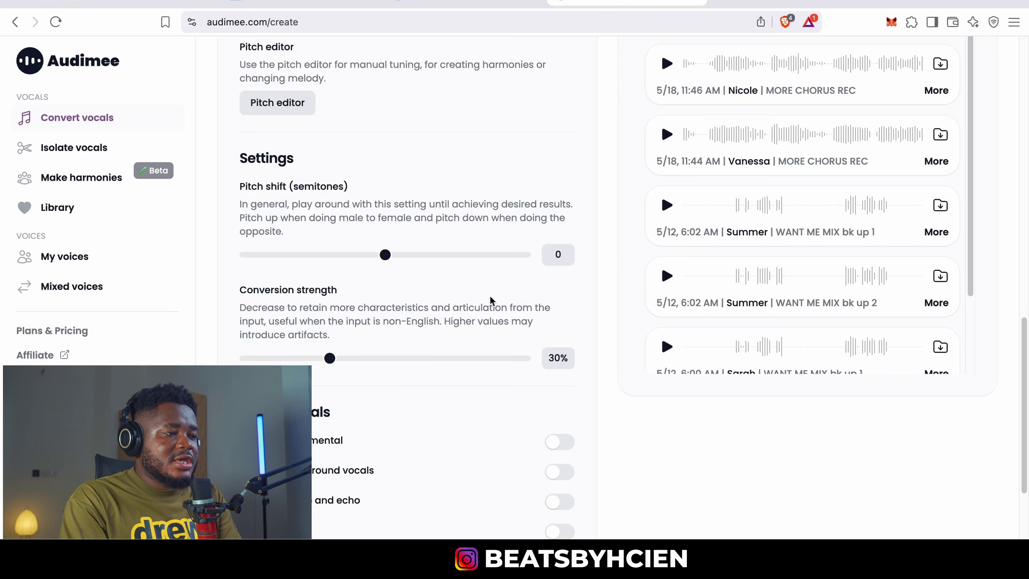
- Switch to Audimee, browse the list of converted vocals, and preview the Summer conversion of WANT ME MIX bk up 2
scroll(673, 409, "up", 2)
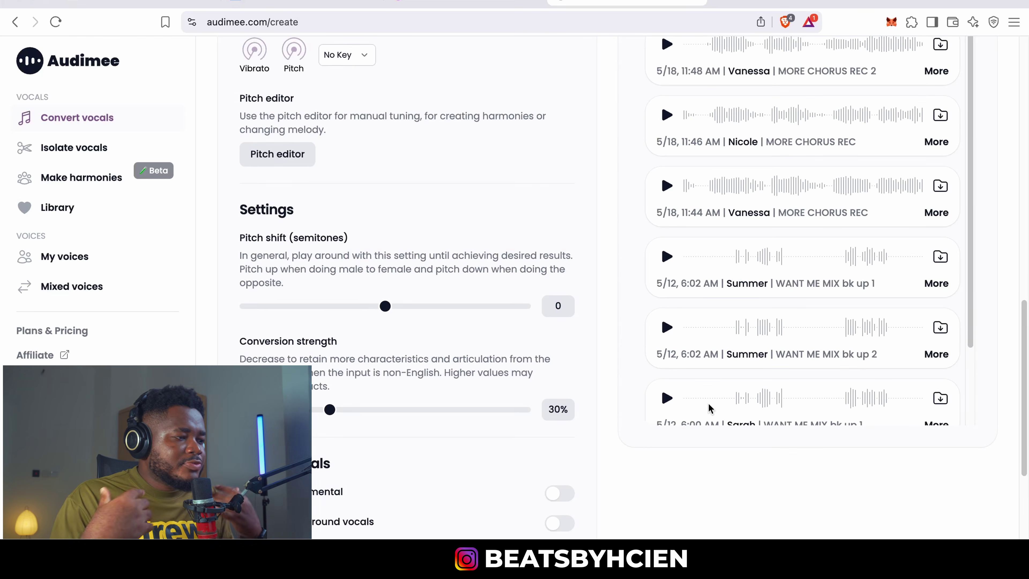
scroll(709, 408, "up", 2)
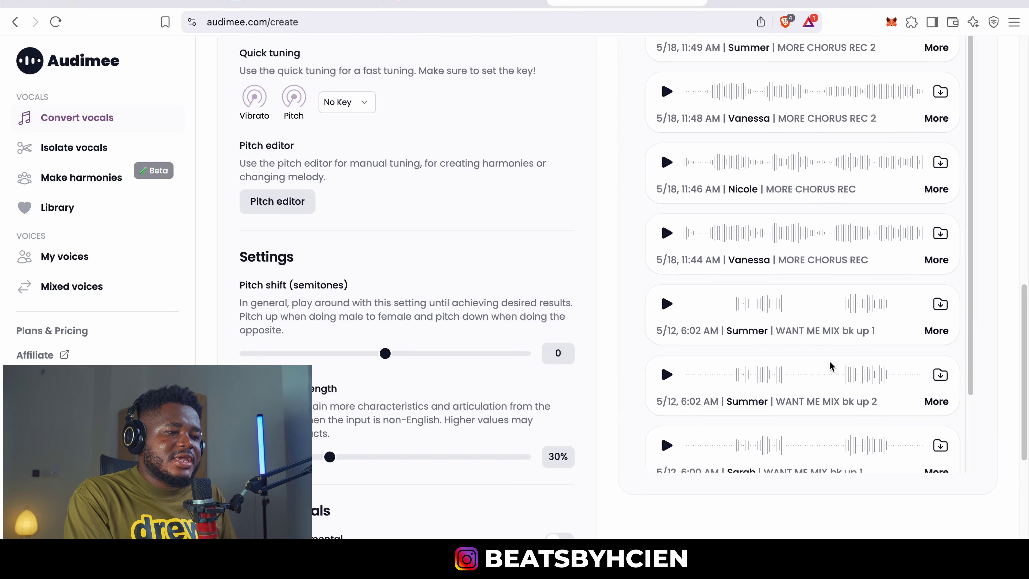
scroll(715, 393, "down", 3)
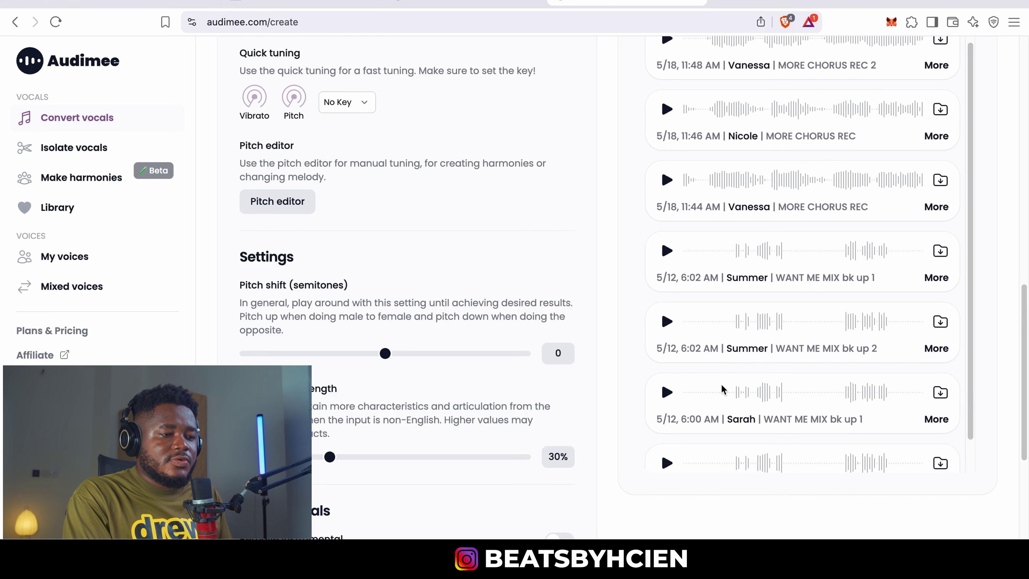
left_click(736, 357)
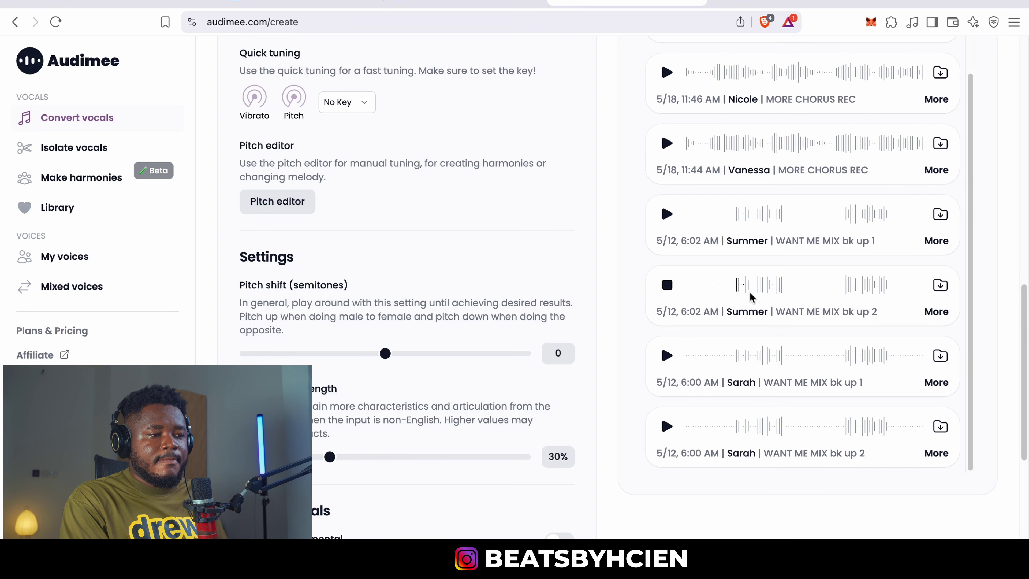
scroll(677, 300, "up", 2)
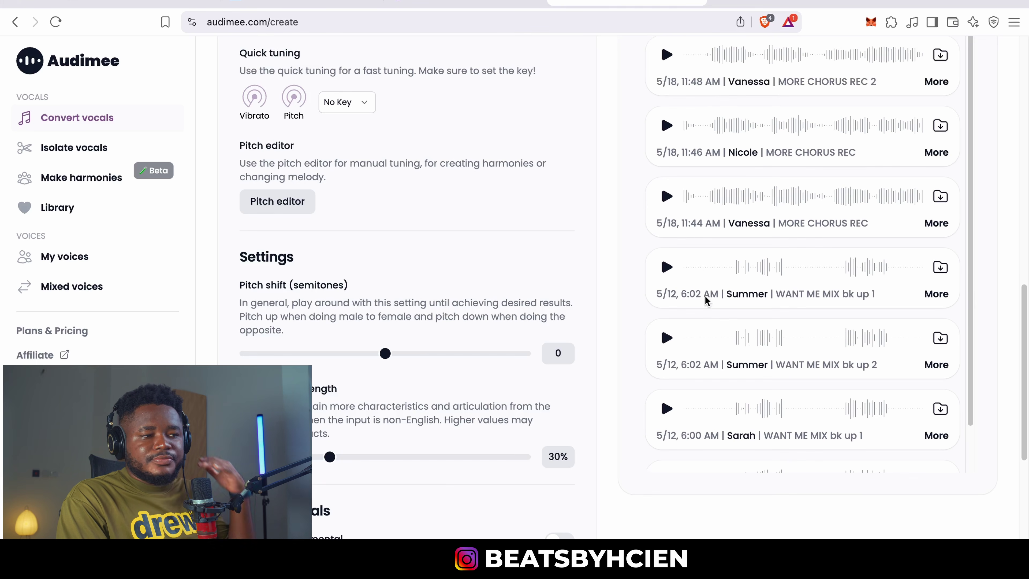
scroll(786, 299, "down", 1)
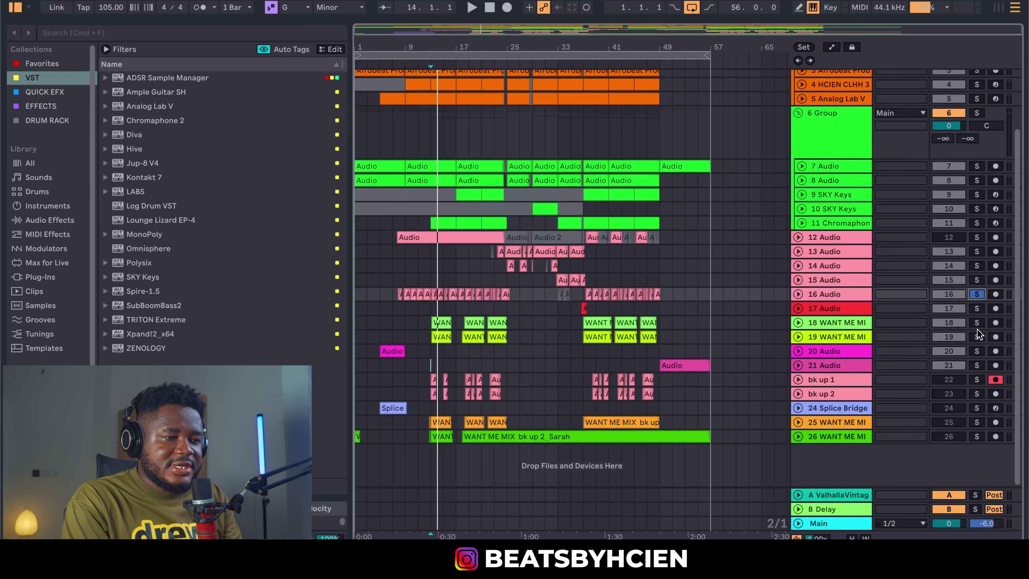
- Solo backing vocal tracks 18 and 19 alongside lead vocal 16 Audio, play from bar 13, and take track 16 out of solo
left_click_drag(976, 327, 976, 337)
key("space")
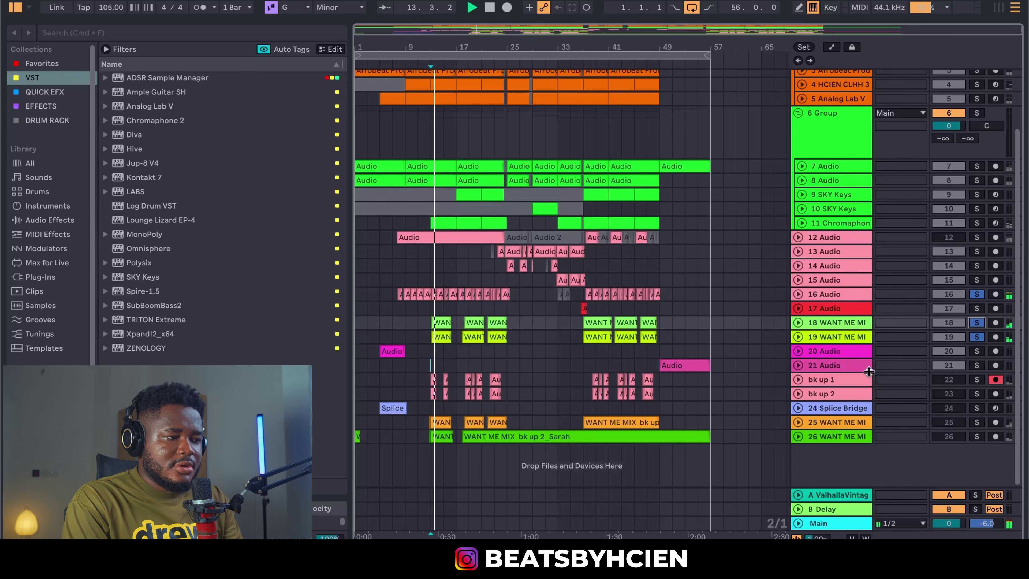
left_click(977, 295)
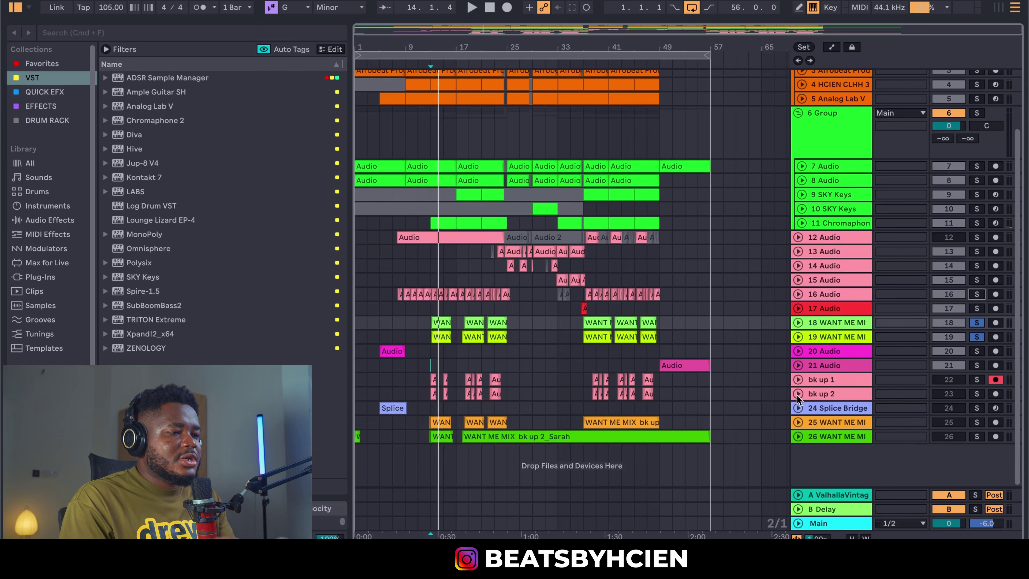
- Play only the soloed backing vocal tracks 18 and 19 from bar 19
left_click(463, 356)
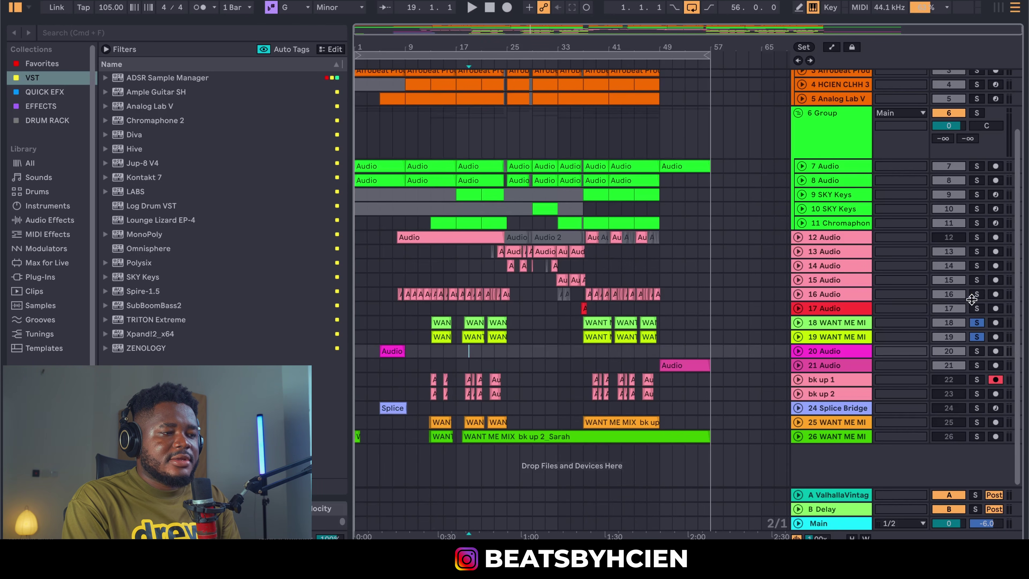
left_click(972, 299)
key("space")
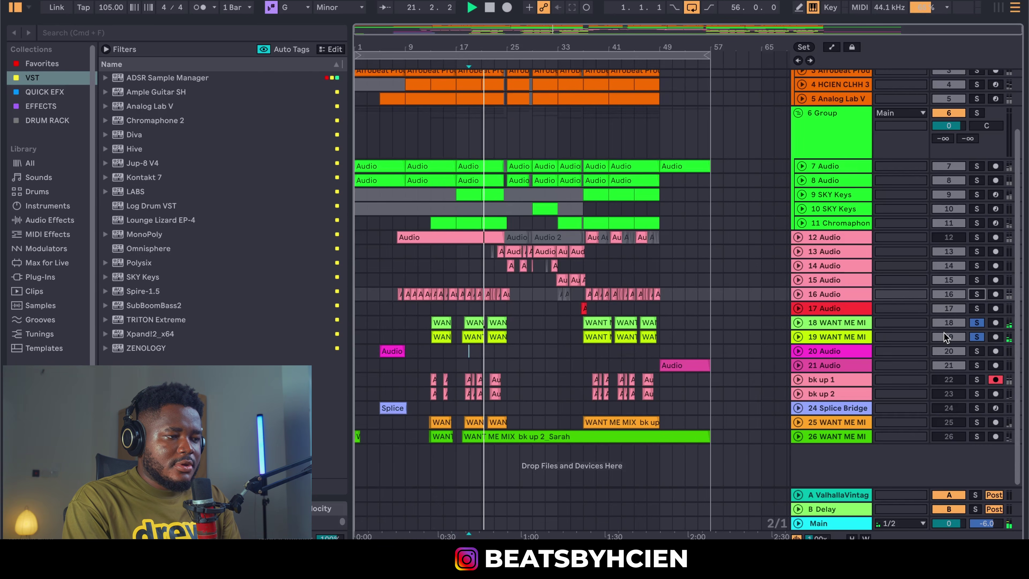
- Play track 20 Audio from bar 5, first soloed and then with the full mix, and check its effects chain
scroll(945, 337, "up", 3)
scroll(805, 336, "down", 3)
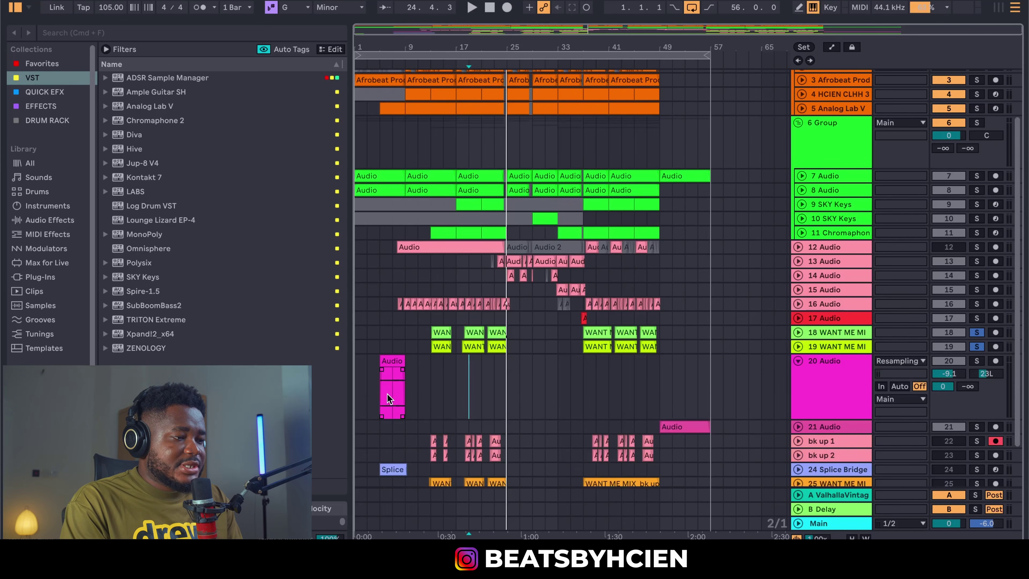
left_click(380, 395)
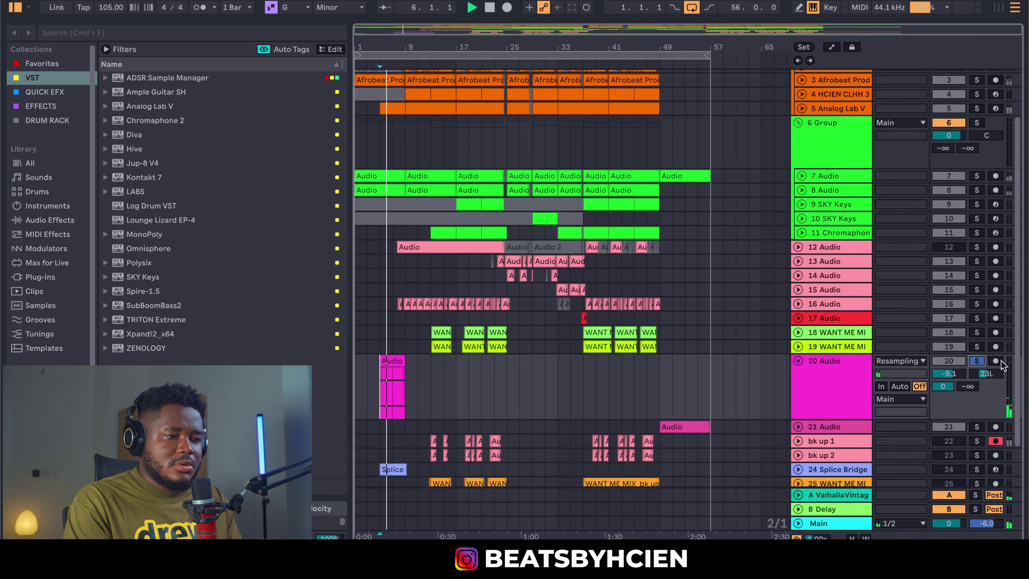
left_click(980, 363)
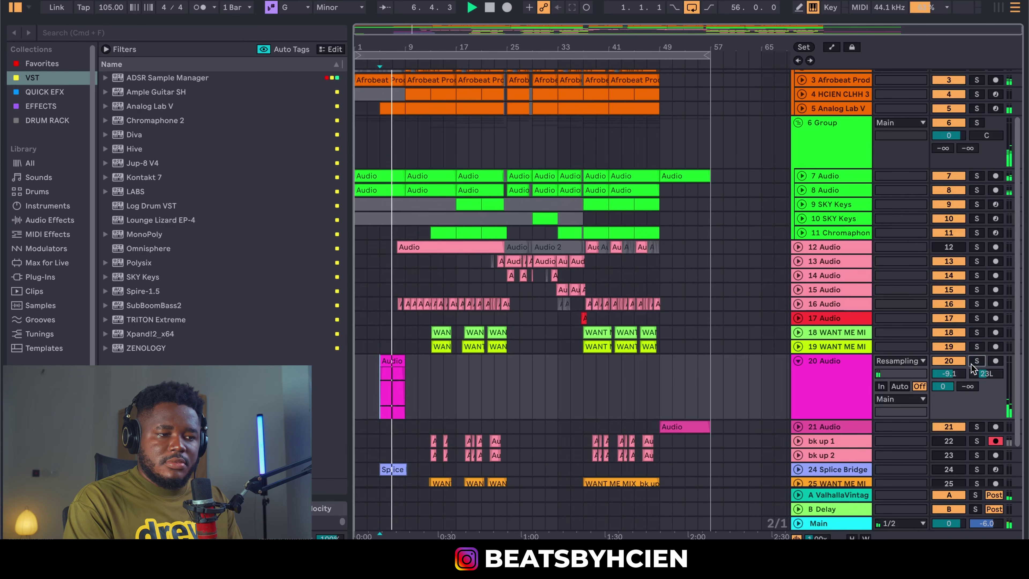
double_click(829, 379)
left_click_drag(762, 402, 762, 535)
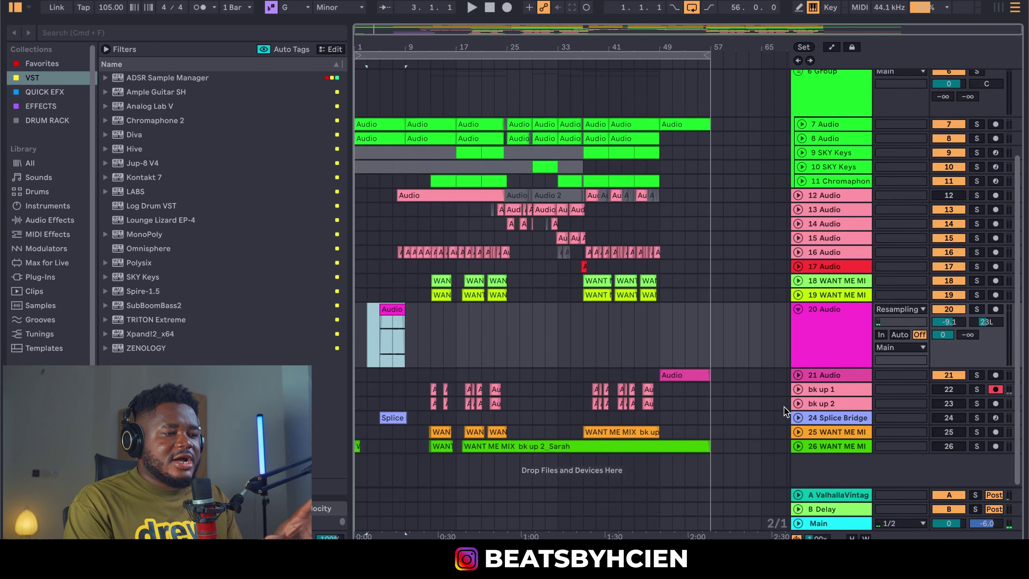
- Play the arrangement from bar 49 with track 21 Audio expanded, and check that track's effects chain
left_click(666, 388)
left_click(798, 376)
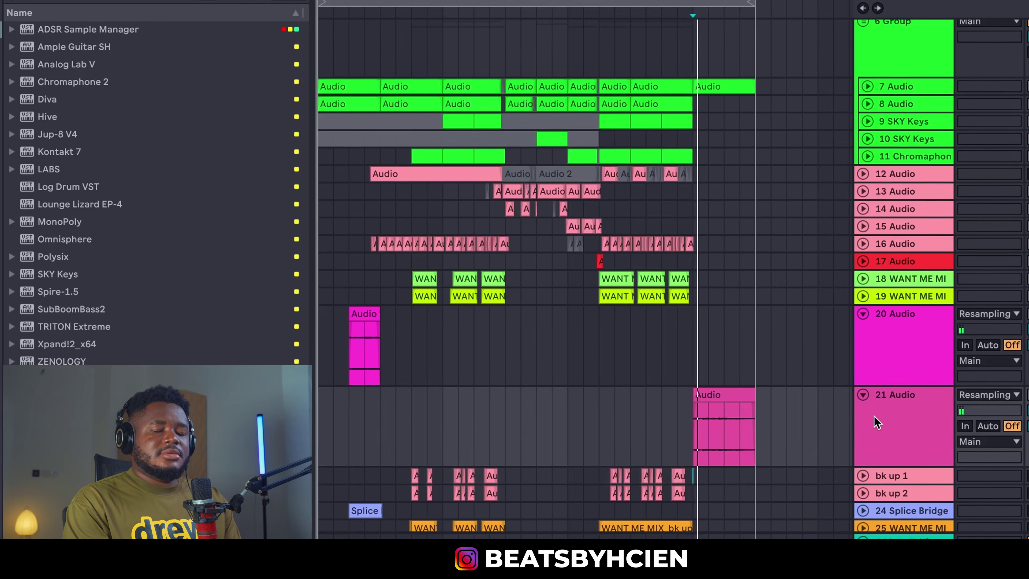
double_click(924, 426)
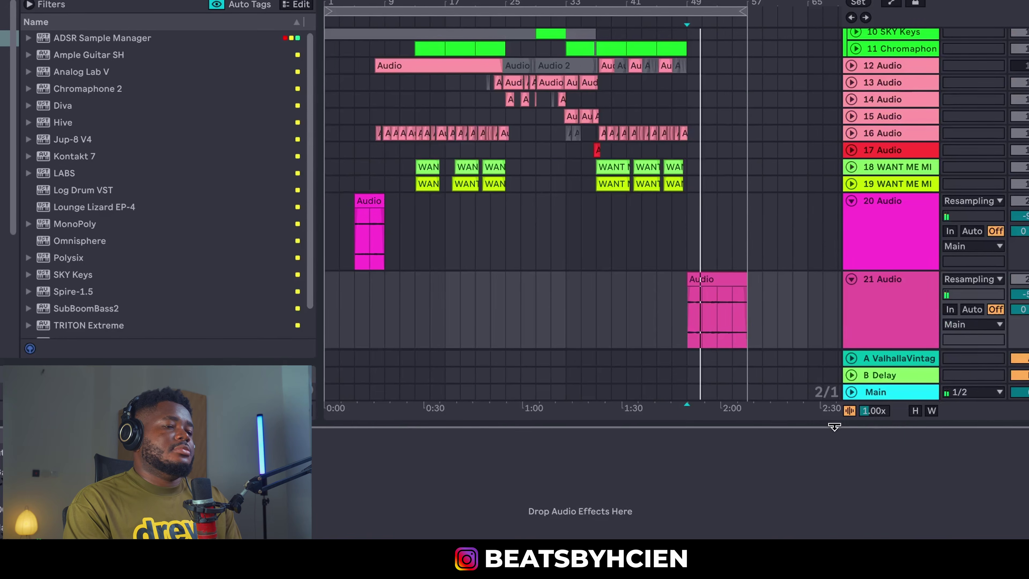
left_click(834, 427)
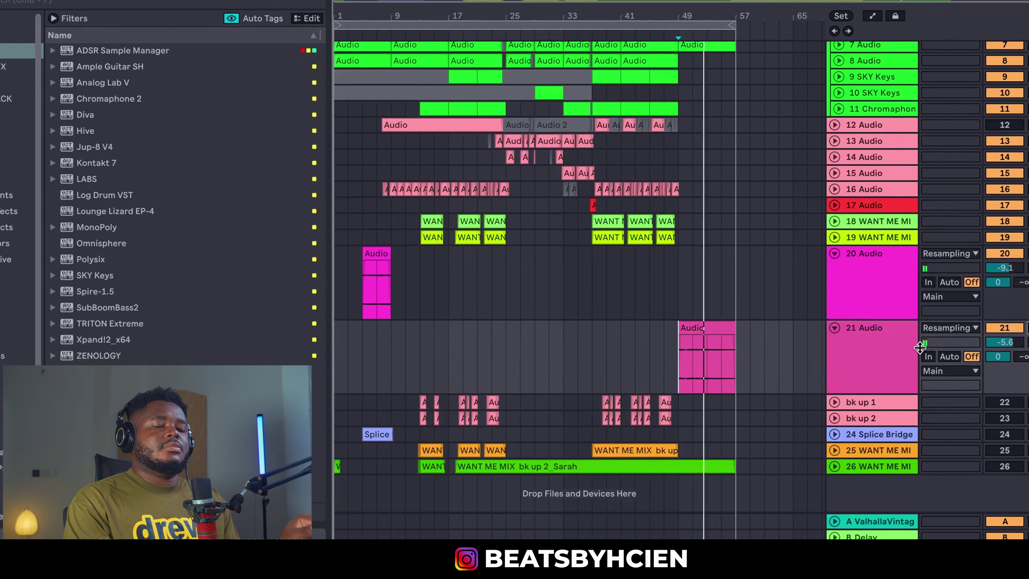
left_click(835, 328)
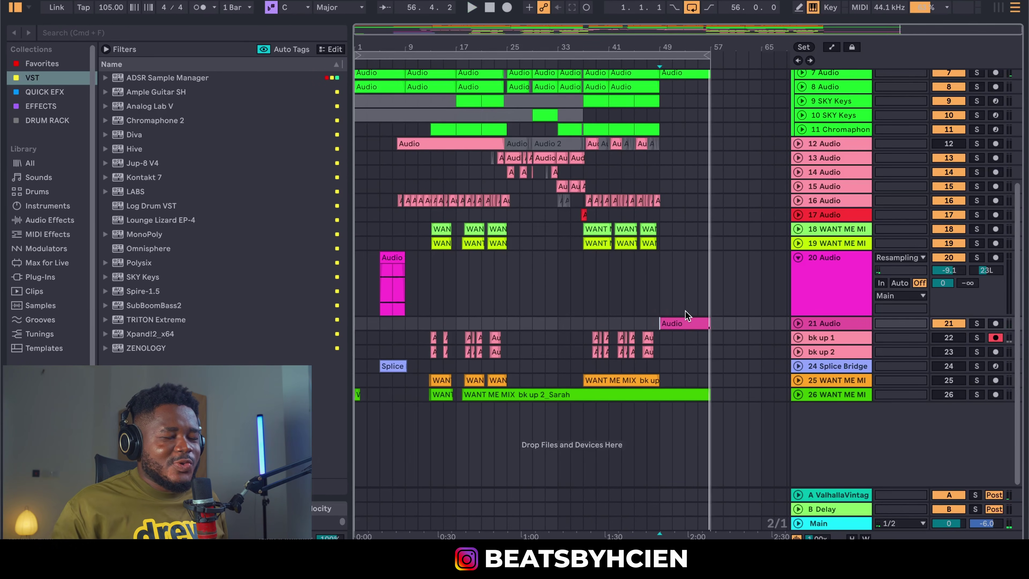
scroll(685, 314, "up", 5)
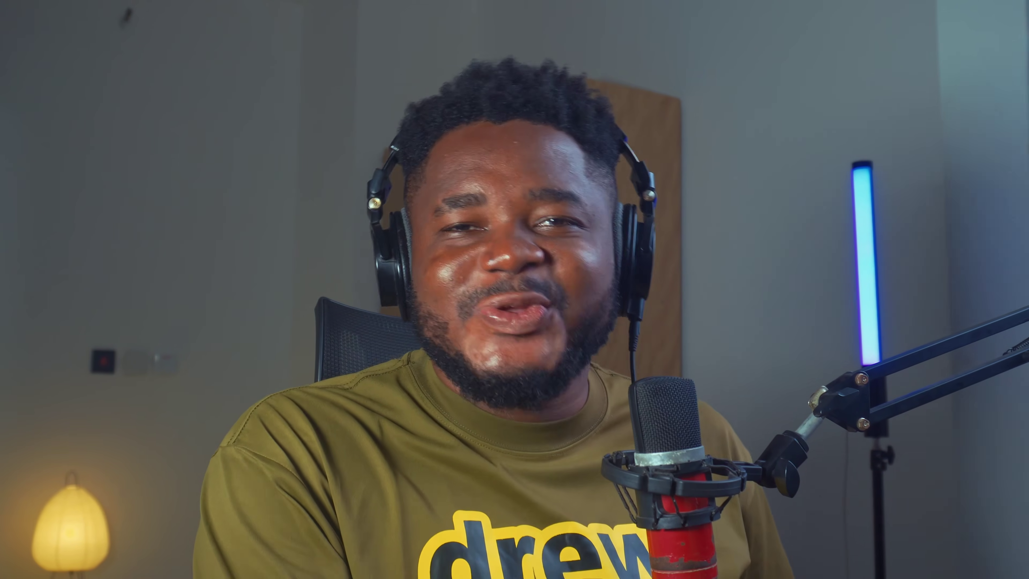